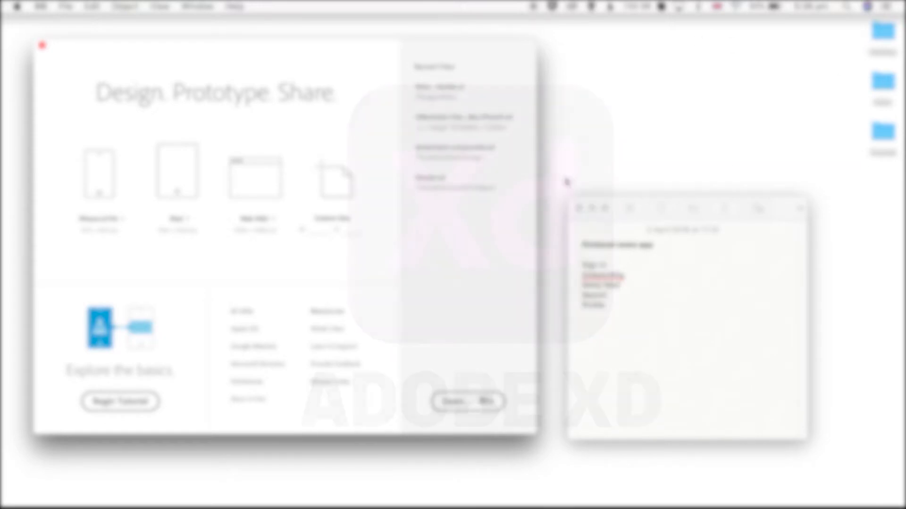
# Quit and relaunch Adobe XD, and create a new document from the iPhone artboard preset
pyautogui.press('super+q')
pyautogui.moveTo(889, 390)
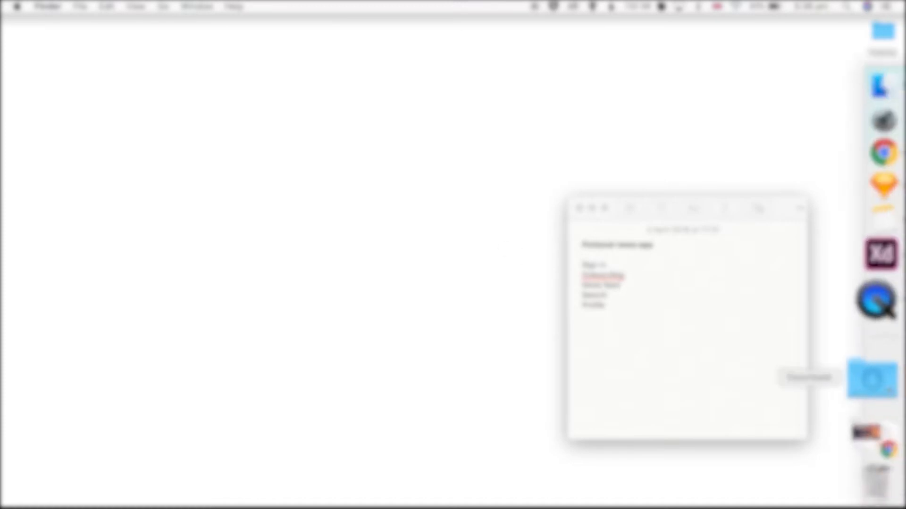
pyautogui.click(874, 299)
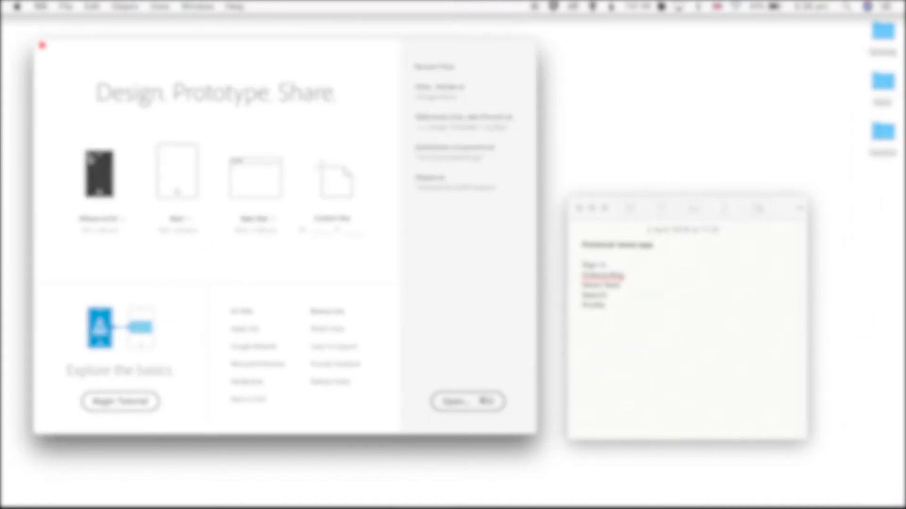
pyautogui.click(99, 174)
# Open the Wires - Mobile wireframe UI kit document
pyautogui.click(66, 6)
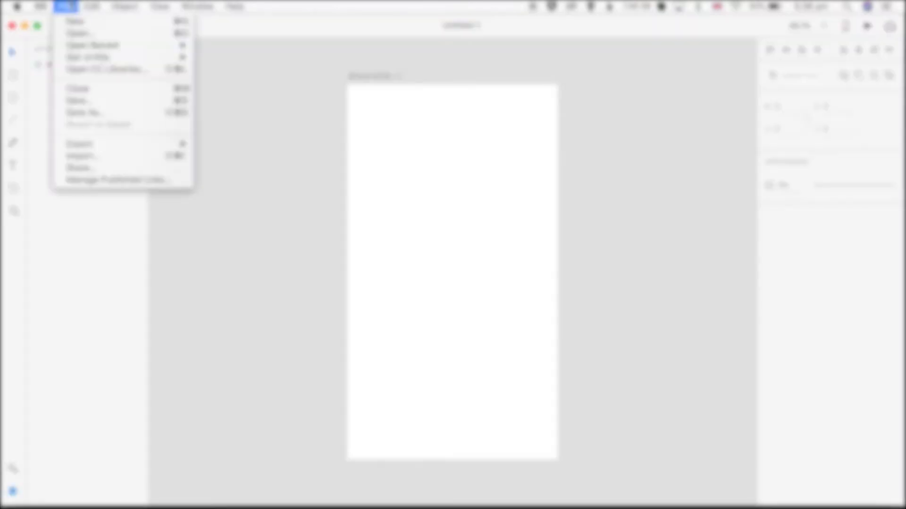
pyautogui.moveTo(111, 58)
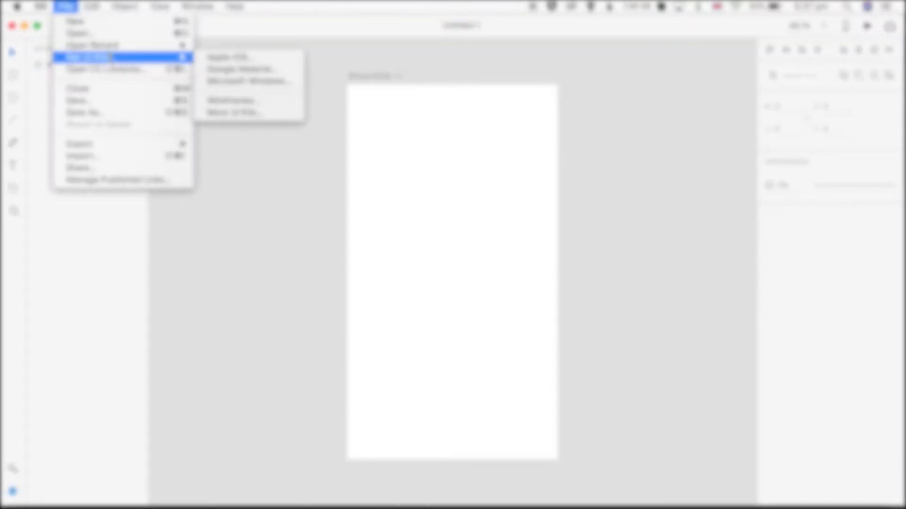
pyautogui.click(210, 46)
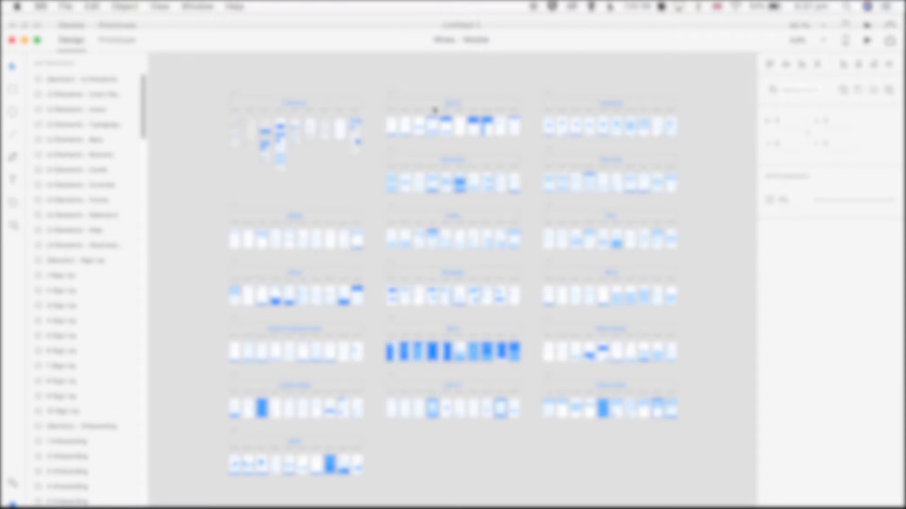
# Examine the artboards in the mobile wireframe kit and the light and dark elements in the iPhone X UI kit
pyautogui.scroll(5, 457, 124)
pyautogui.scroll(5, 455, 123)
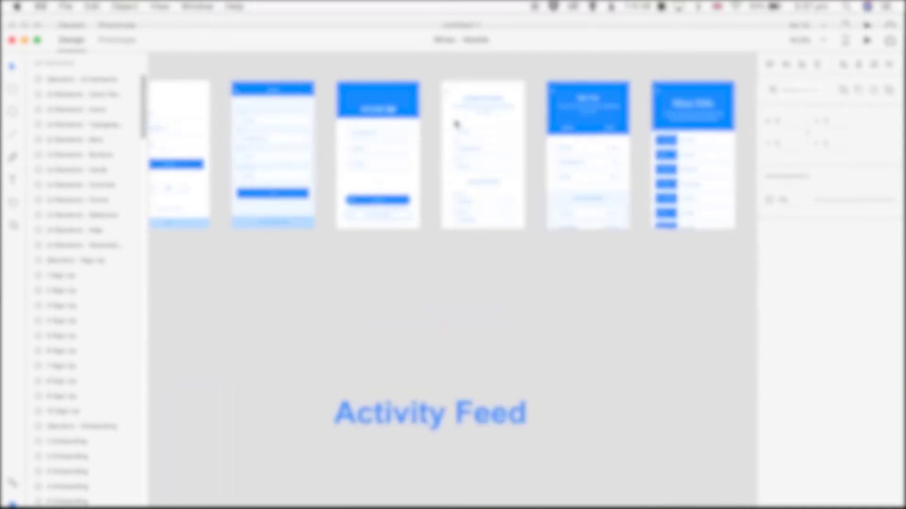
pyautogui.scroll(1, 412, 137)
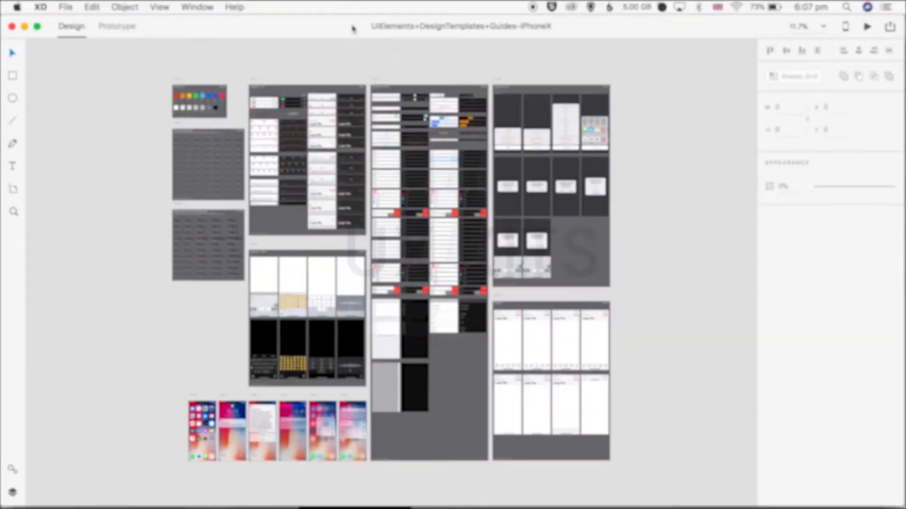
pyautogui.scroll(10, 417, 170)
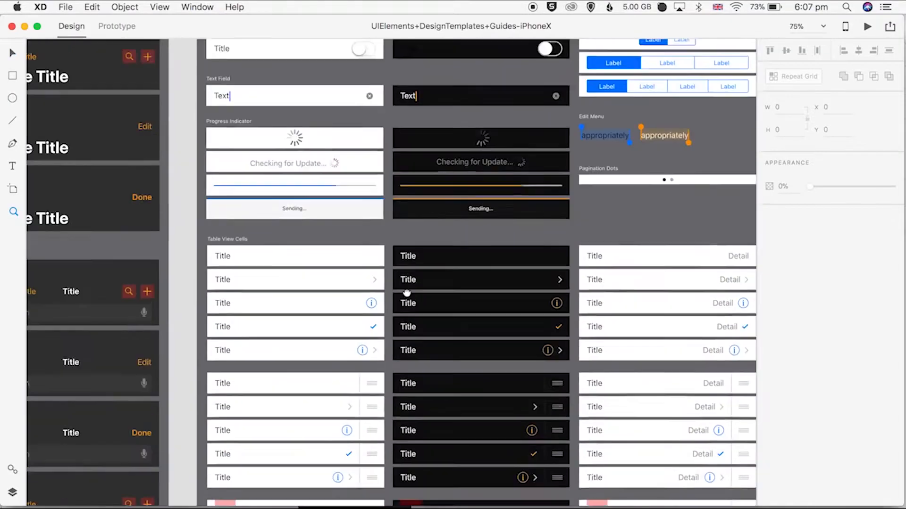
pyautogui.scroll(-20, 407, 228)
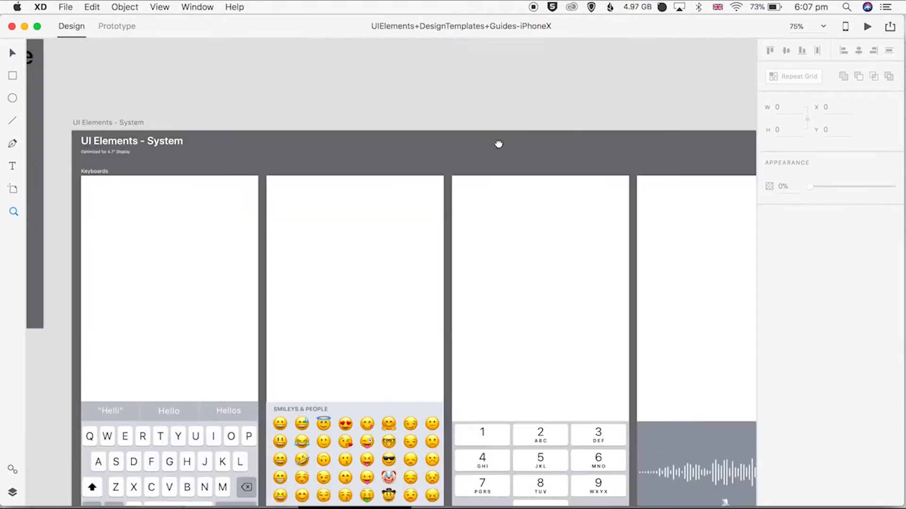
pyautogui.hscroll(10, 559, 269)
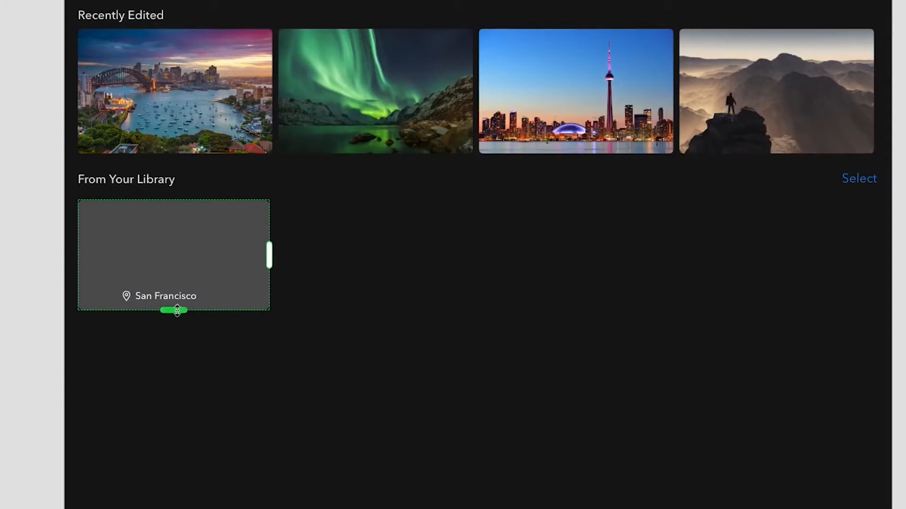
# Extend the San Francisco card's repeat grid to four columns across and several rows down under From Your Library
pyautogui.moveTo(269, 255); pyautogui.dragTo(865, 263)
pyautogui.moveTo(471, 310); pyautogui.dragTo(464, 508)
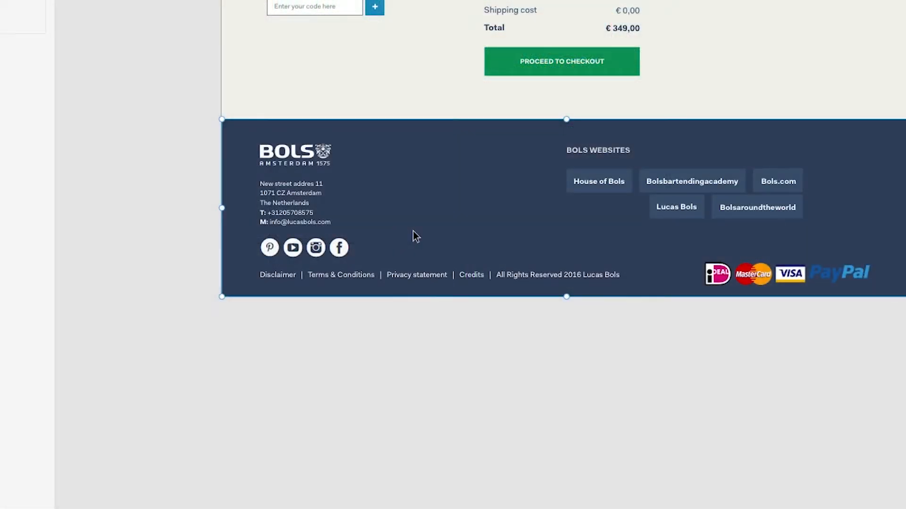
# Turn the blue BOLS footer on the shopping cart page into a symbol and deselect it
pyautogui.rightClick(462, 181)
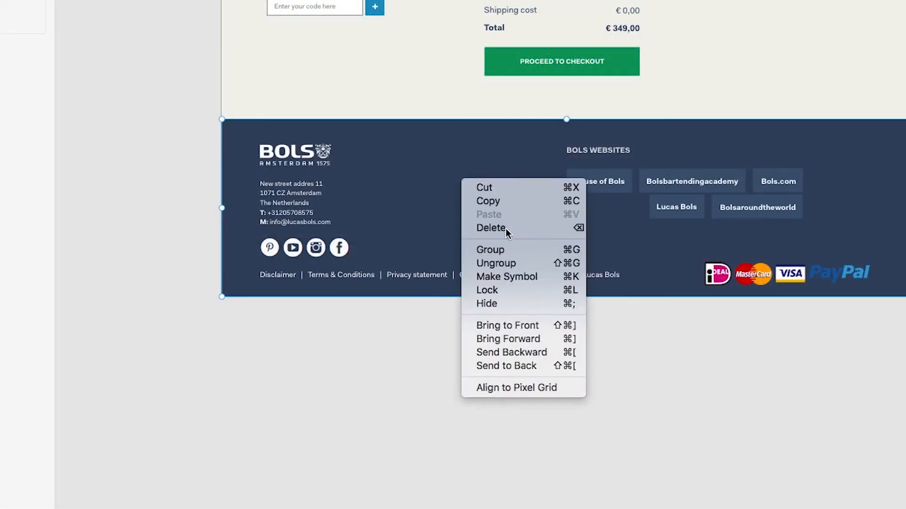
pyautogui.click(514, 281)
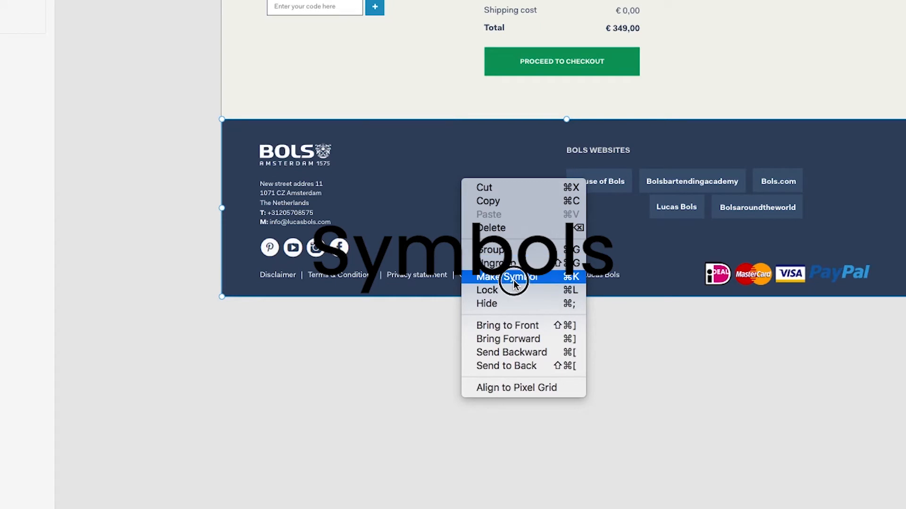
pyautogui.click(373, 372)
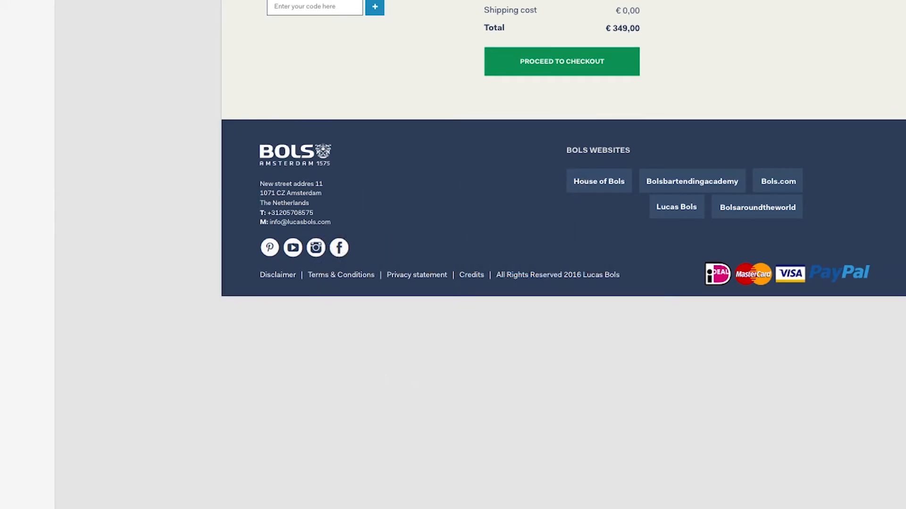
# Delete the existing footers from the Delivery Address and Overview checkout pages
pyautogui.scroll(-5, 511, 274)
pyautogui.click(761, 362)
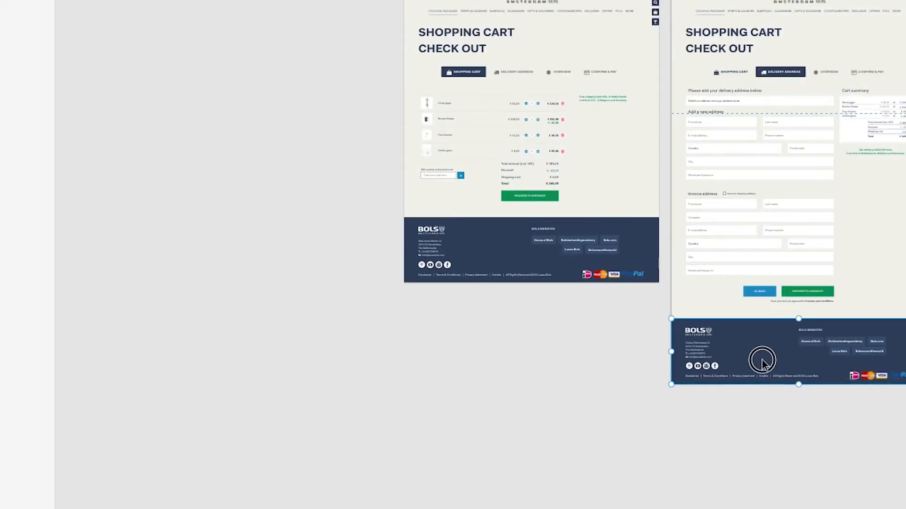
pyautogui.press('Delete')
pyautogui.hscroll(6, 763, 374)
pyautogui.click(736, 241)
pyautogui.press('Delete')
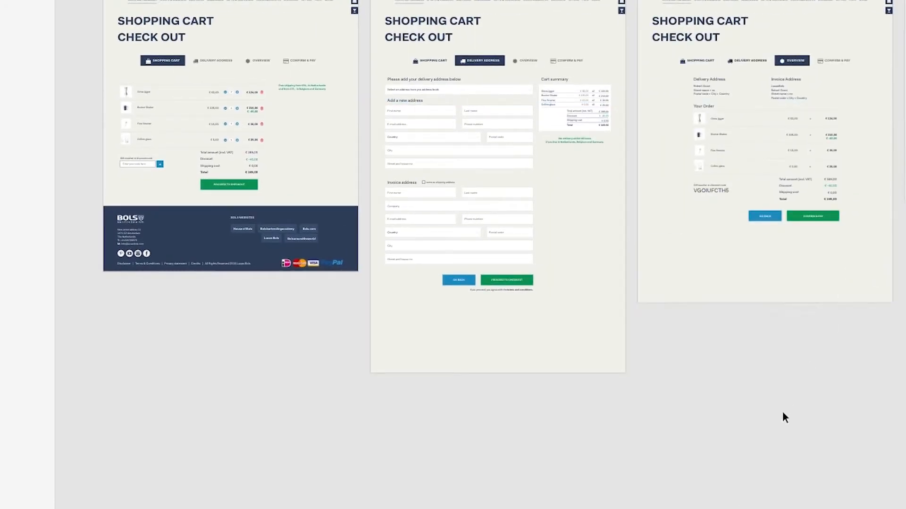
# Place a copy of the shopping cart's footer symbol at the bottom of the Delivery Address page, aligned with the artboard edges
pyautogui.moveTo(208, 233); pyautogui.dragTo(481, 337)
pyautogui.press('z')
pyautogui.moveTo(364, 287); pyautogui.dragTo(499, 439)
pyautogui.moveTo(492, 186); pyautogui.dragTo(549, 199)
pyautogui.hscroll(5, 532, 395)
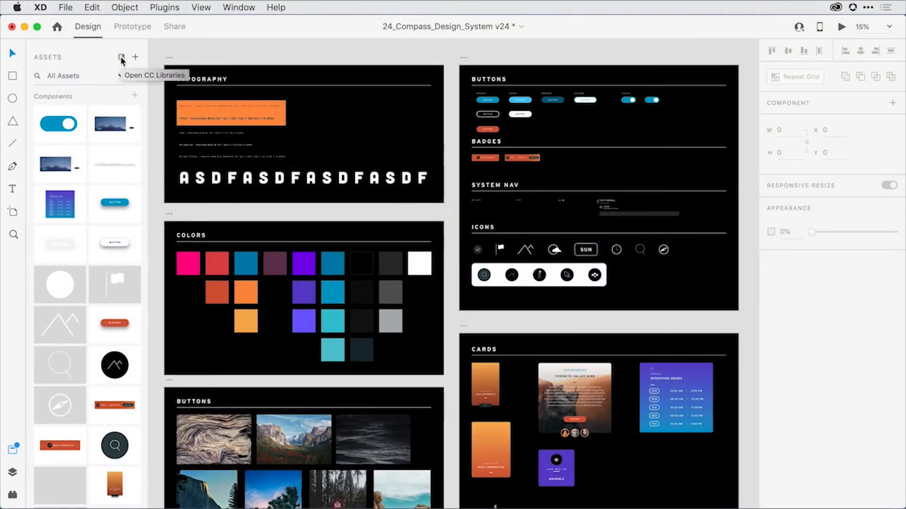
# Open the CC Libraries window and hide the document's assets list
pyautogui.click(122, 57)
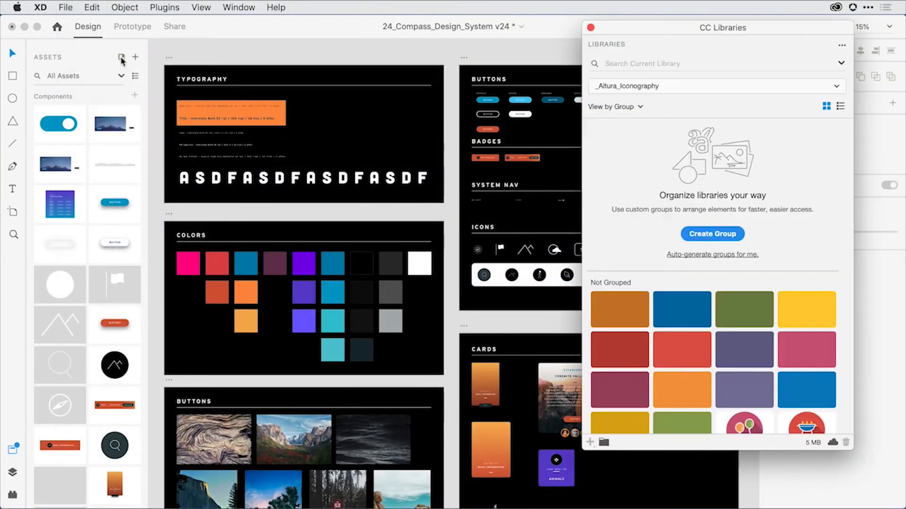
pyautogui.press('super+y')
pyautogui.press('super+y')
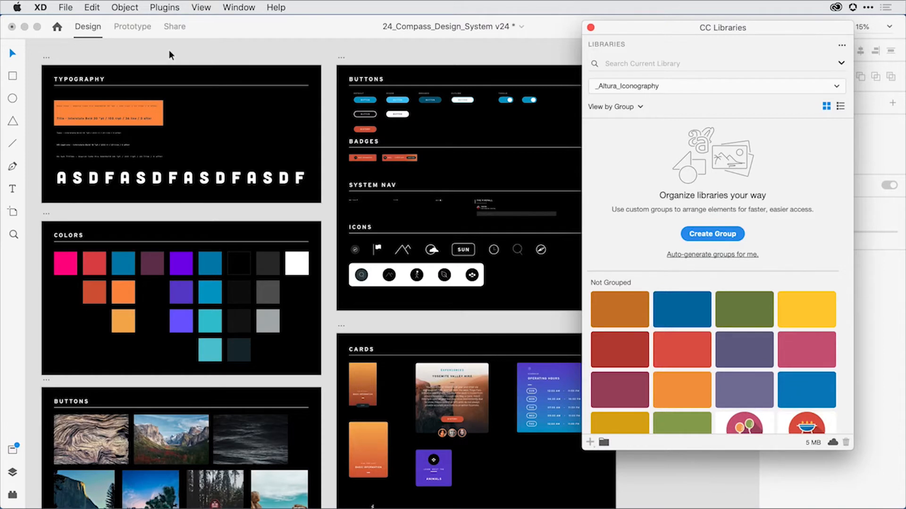
# Create a new CC library named Compass Travel
pyautogui.click(842, 45)
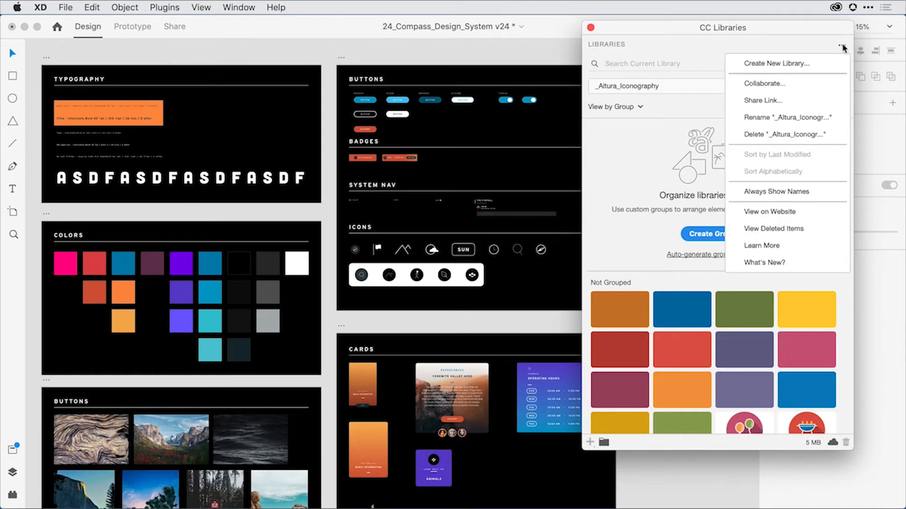
pyautogui.click(812, 65)
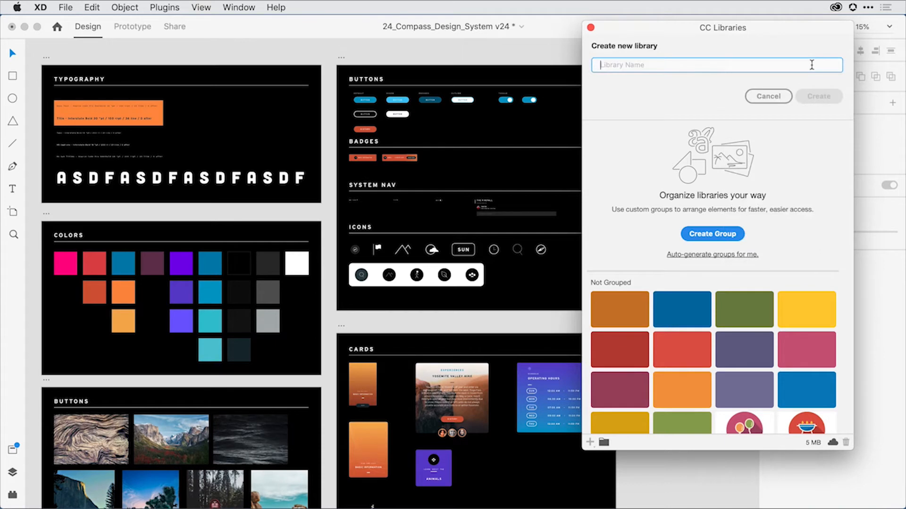
pyautogui.write('compass Travel')
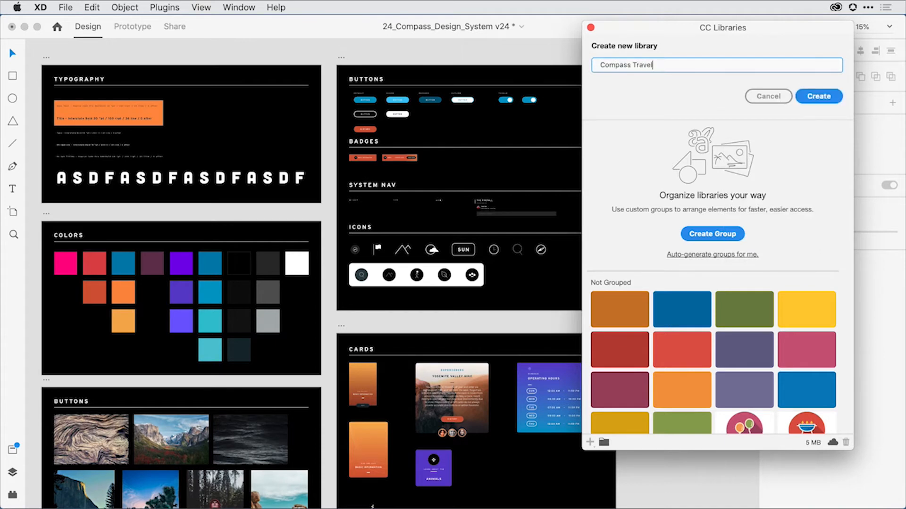
pyautogui.click(832, 97)
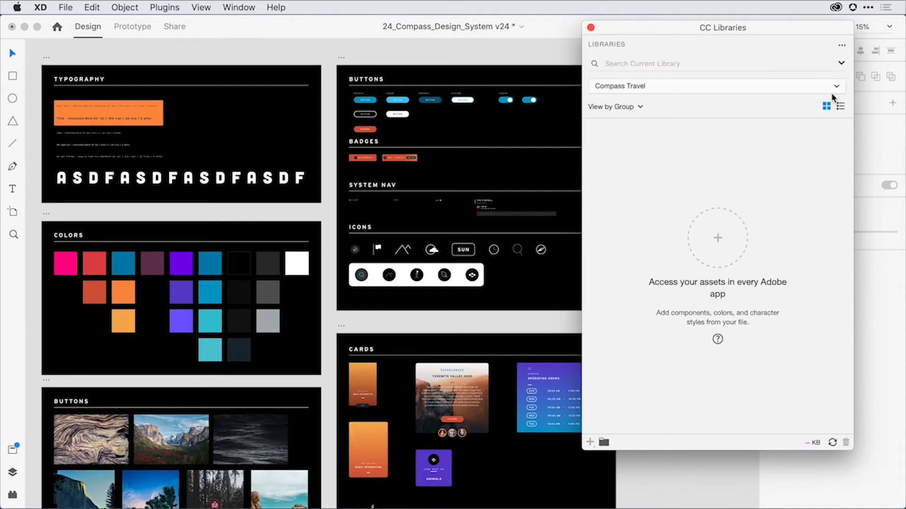
pyautogui.click(273, 211)
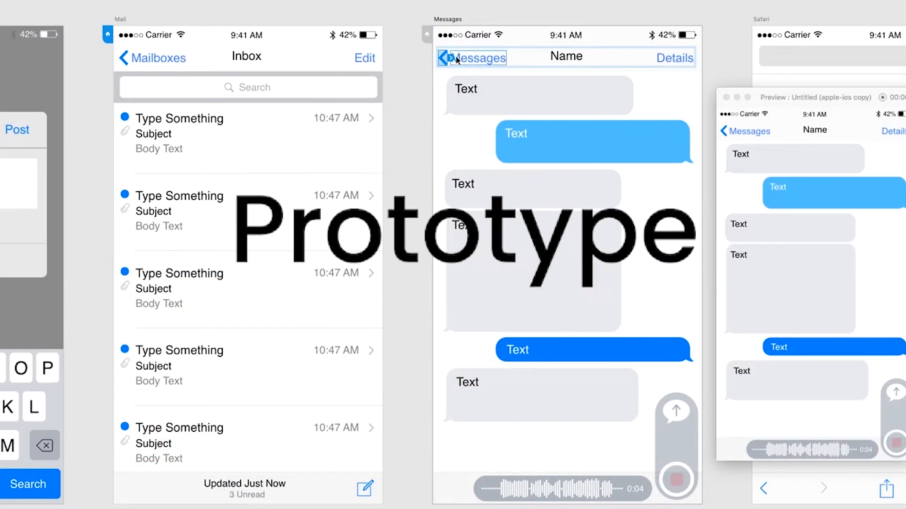
# Link the back arrow in the Messages artboard's header to the Mail artboard
pyautogui.click(450, 59)
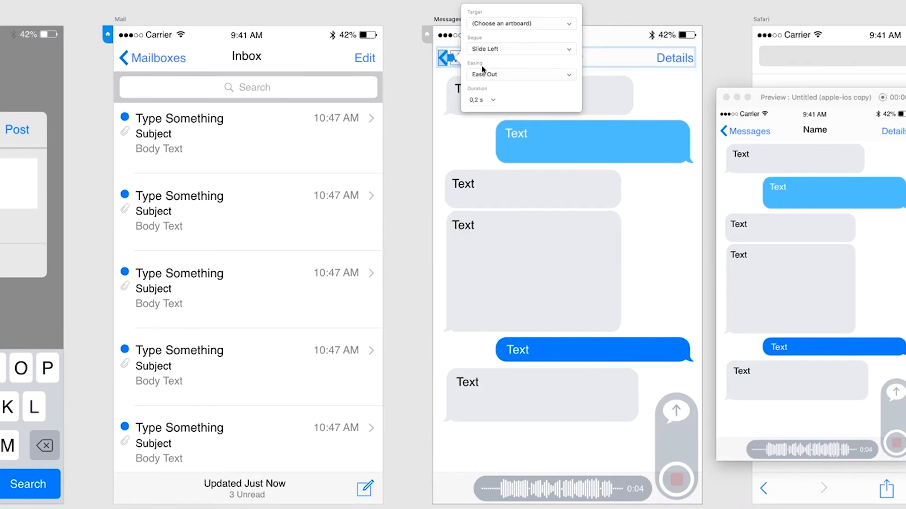
pyautogui.click(445, 71)
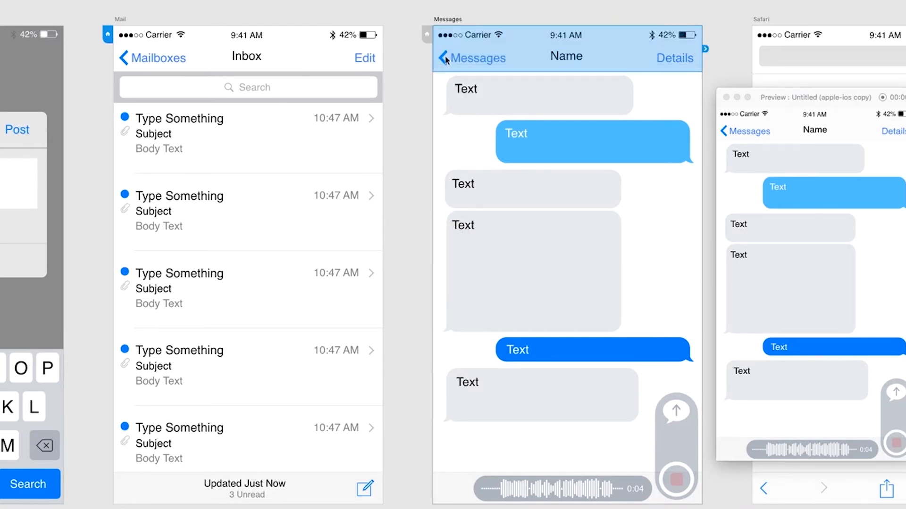
pyautogui.doubleClick(443, 57)
pyautogui.moveTo(426, 66); pyautogui.dragTo(378, 122)
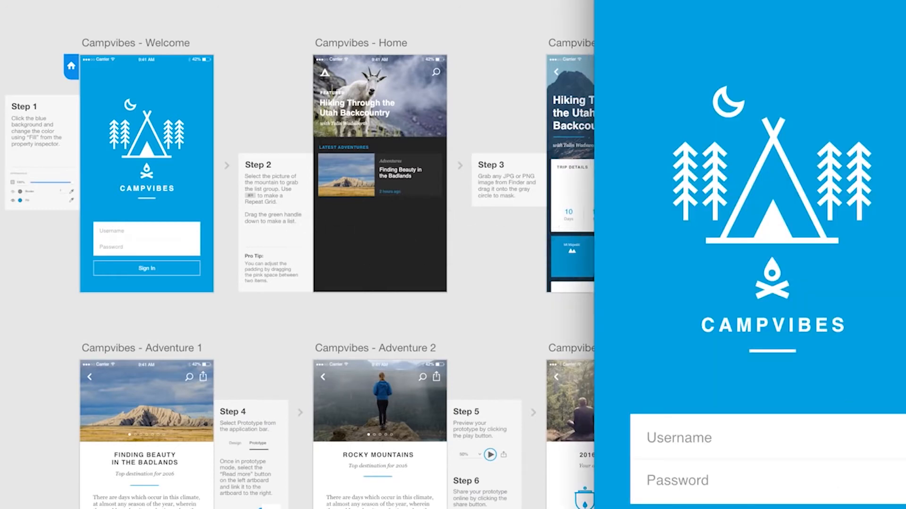
# Preview the Campvibes prototype on its Home screen
pyautogui.click(776, 508)
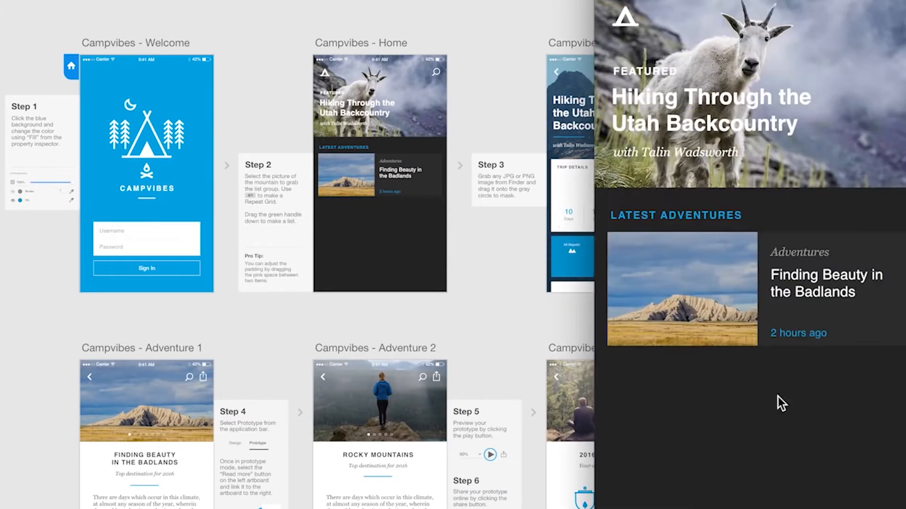
pyautogui.click(626, 15)
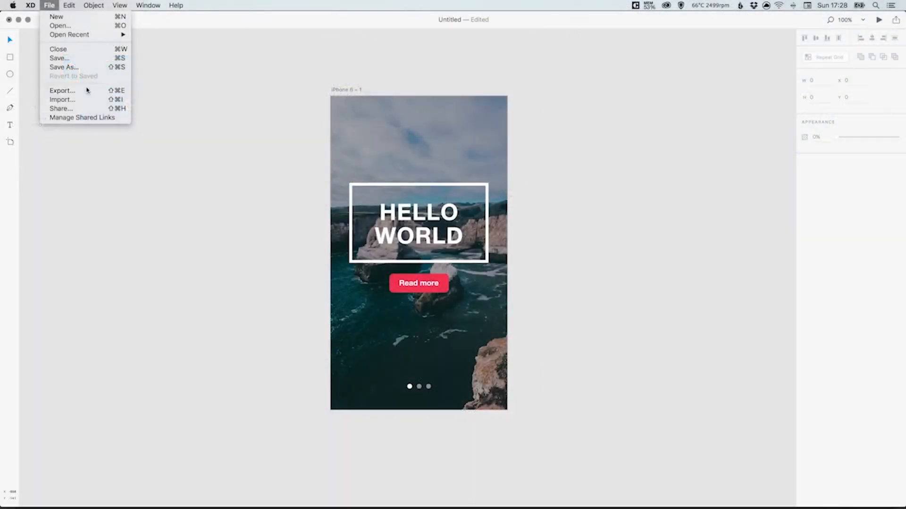
# Set up the artboard export for iOS in PNG format, checking the Web and Android platform options as well
pyautogui.click(86, 89)
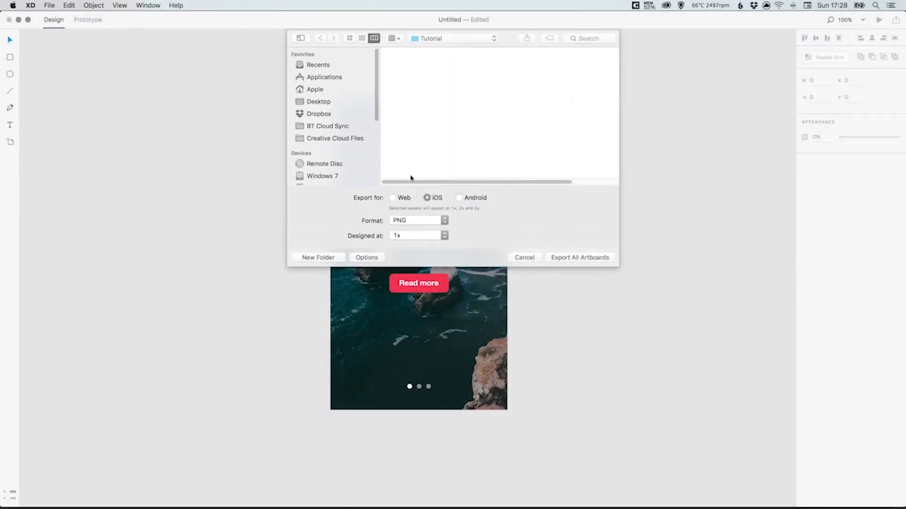
pyautogui.click(392, 198)
pyautogui.click(427, 198)
pyautogui.click(460, 198)
pyautogui.click(428, 198)
pyautogui.click(416, 221)
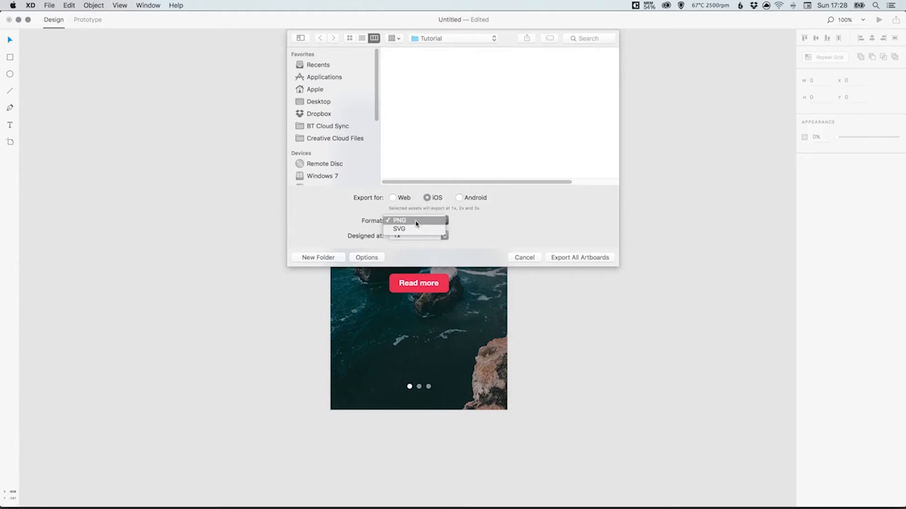
pyautogui.click(415, 221)
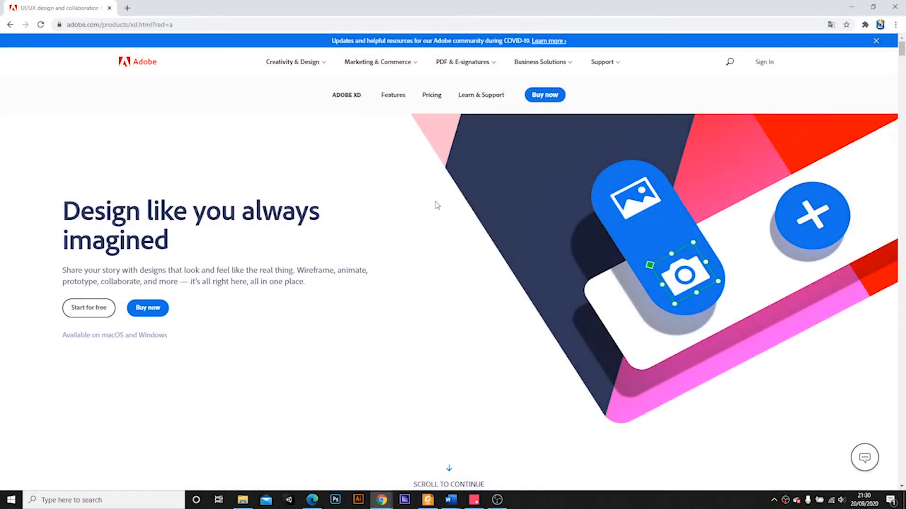
# Start the free XD installation from Adobe's website, signing in with Google and allowing the Creative Cloud Desktop App to open
pyautogui.click(99, 313)
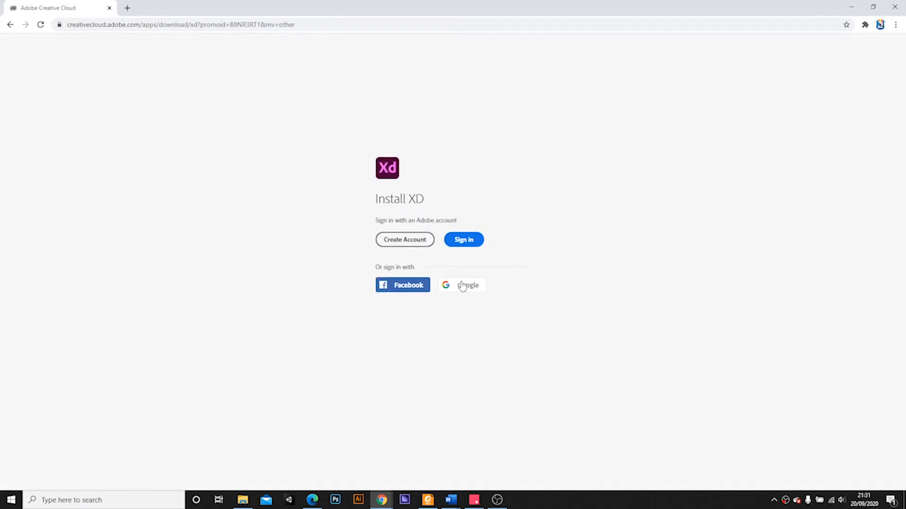
pyautogui.click(461, 289)
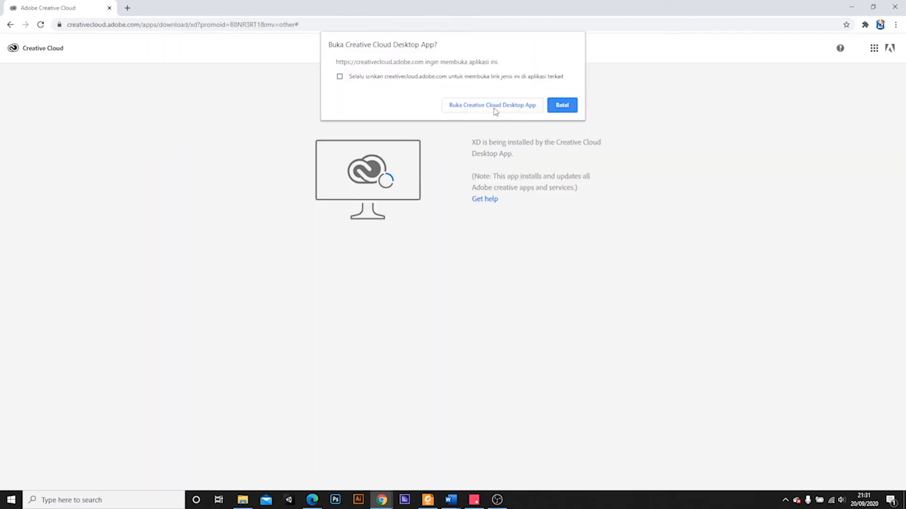
pyautogui.click(499, 106)
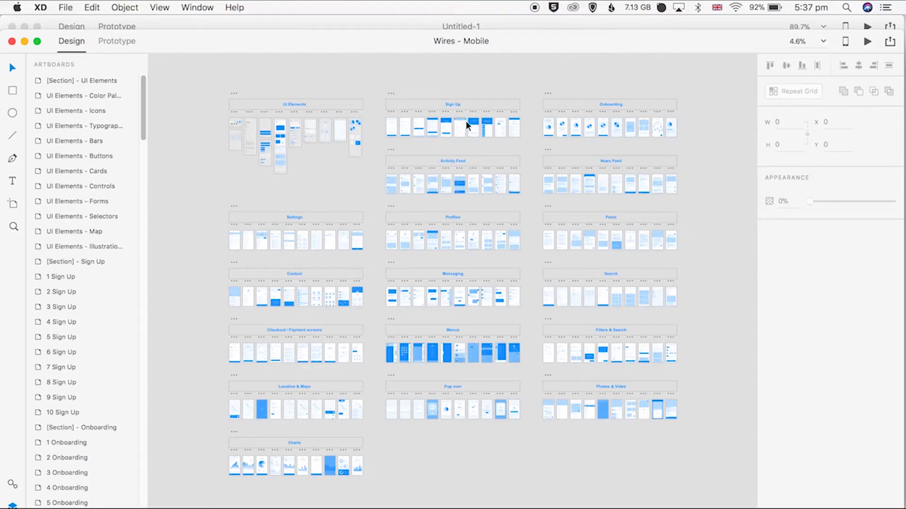
# Copy the elements of the 4 Sign Up artboard in Wires - Mobile into the iPhone 6/7/8 – 1 artboard of Untitled-1
pyautogui.scroll(3, 455, 124)
pyautogui.scroll(5, 455, 123)
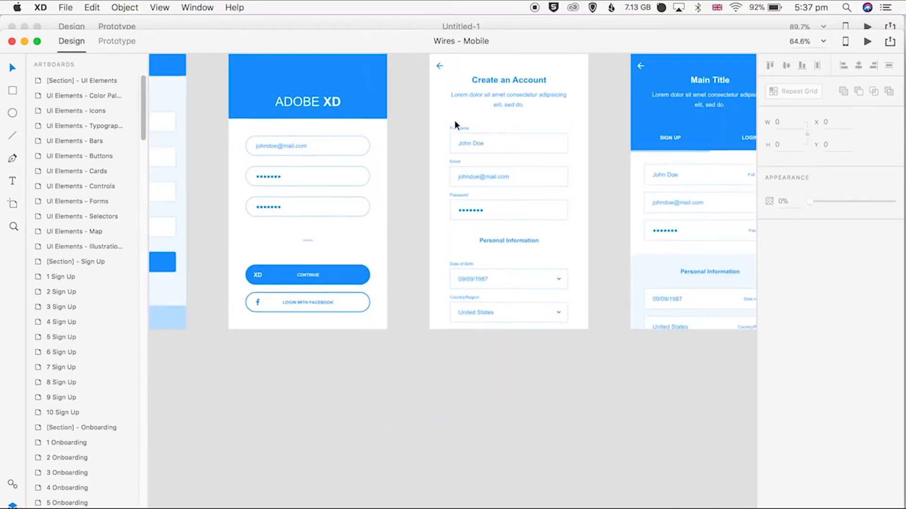
pyautogui.scroll(1, 412, 132)
pyautogui.hscroll(-10, 413, 140)
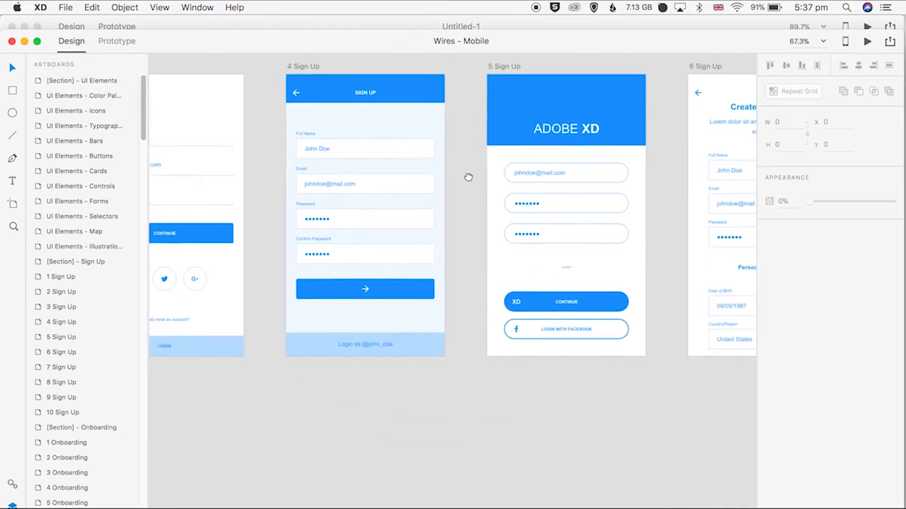
pyautogui.moveTo(280, 60); pyautogui.dragTo(474, 377)
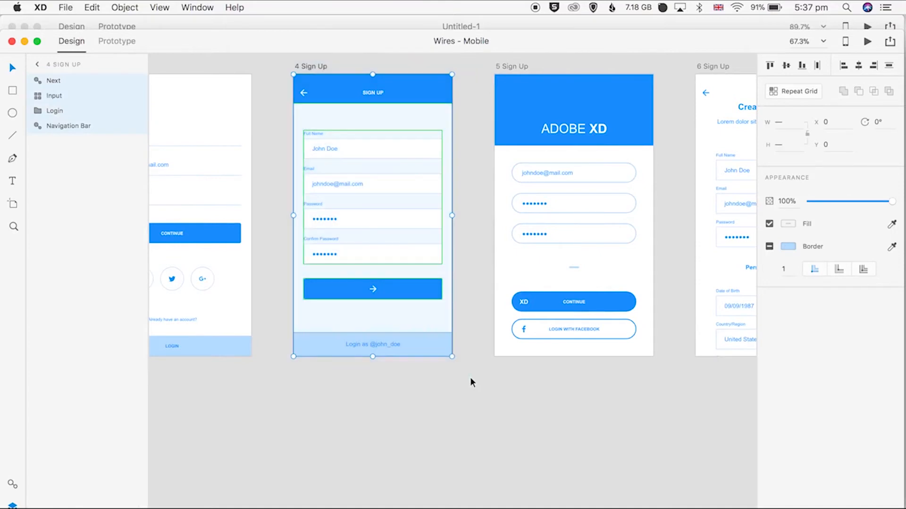
pyautogui.click(386, 23)
pyautogui.press('super+v')
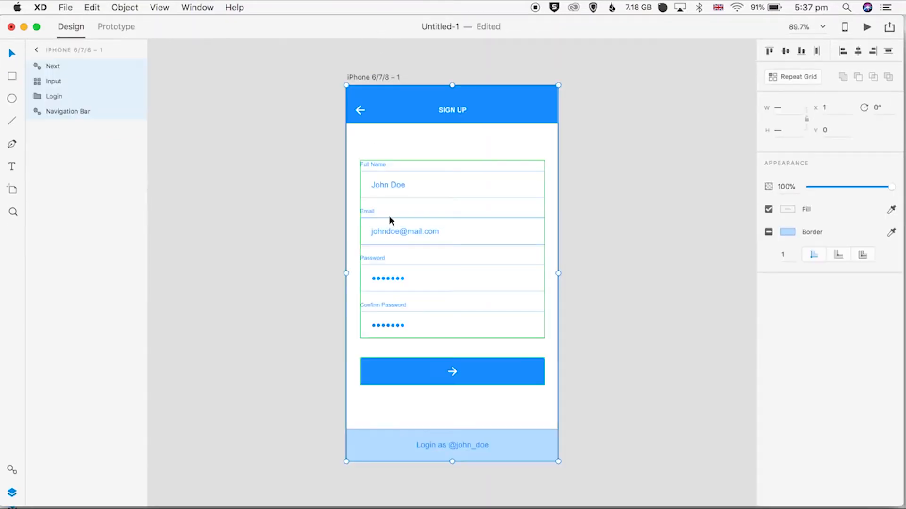
pyautogui.click(280, 181)
pyautogui.click(132, 67)
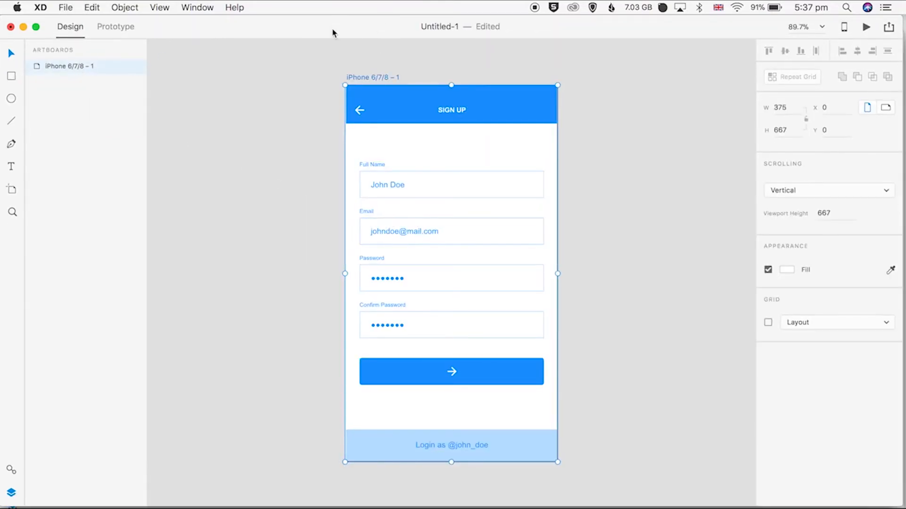
# Return to the Wires - Mobile kit and browse its artboards for another wireframe screen
pyautogui.hotkey('ctrl', 'Up')
pyautogui.click(391, 150)
pyautogui.click(635, 416)
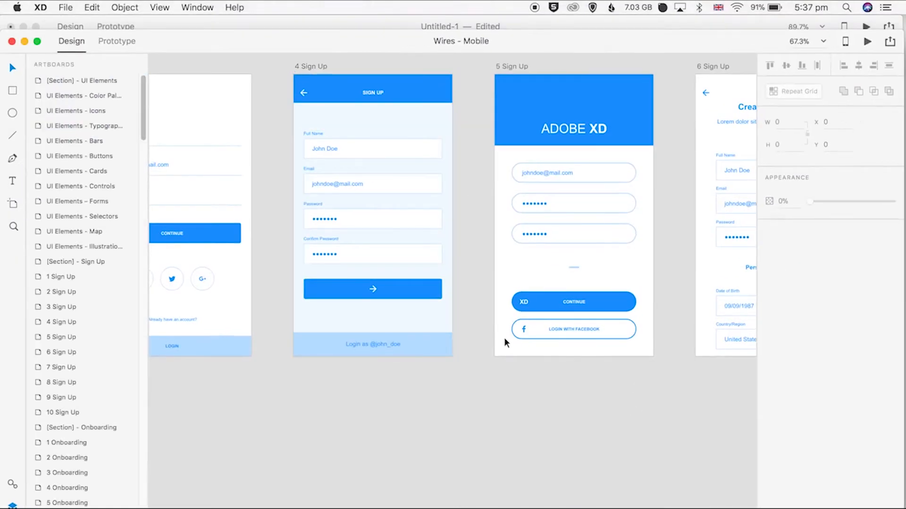
pyautogui.scroll(-6, 505, 342)
pyautogui.moveTo(629, 234); pyautogui.dragTo(308, 210)
pyautogui.moveTo(618, 198); pyautogui.dragTo(319, 174)
pyautogui.hscroll(10, 319, 173)
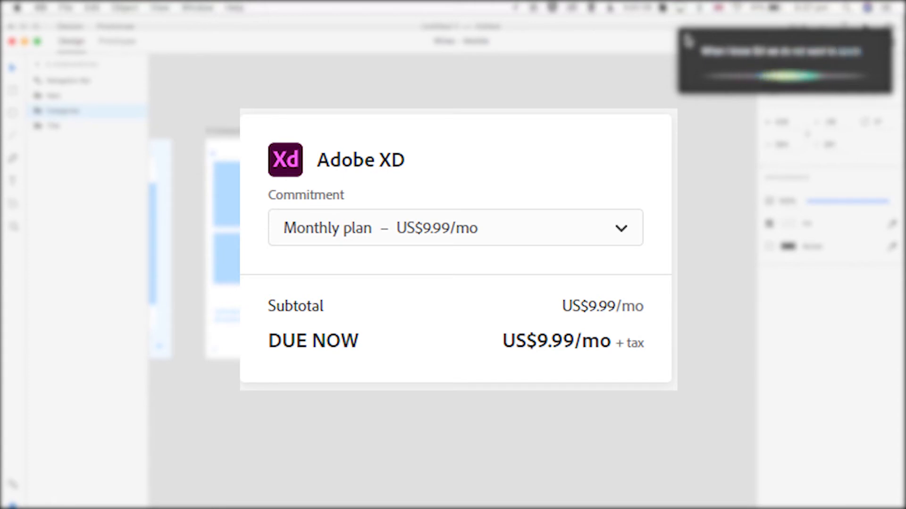
# Try to paste another wireframe's elements into Untitled-1 and reposition content, undoing both changes
pyautogui.click(687, 39)
pyautogui.click(539, 94)
pyautogui.moveTo(342, 103); pyautogui.dragTo(513, 404)
pyautogui.click(379, 29)
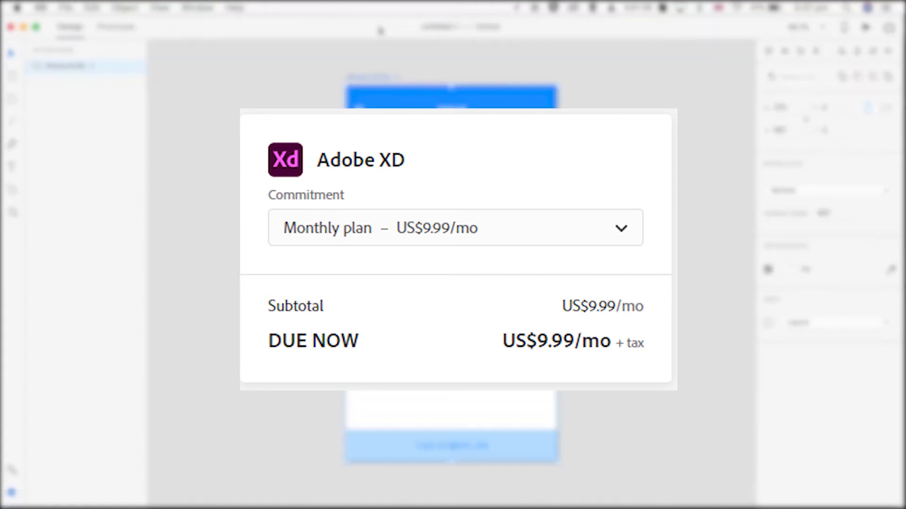
pyautogui.press('super+v')
pyautogui.press('super+z')
pyautogui.click(59, 82)
pyautogui.click(60, 68)
pyautogui.moveTo(541, 190); pyautogui.dragTo(659, 190)
pyautogui.press('super+z')
# Duplicate the sign-up artboard in Untitled-1
pyautogui.click(208, 142)
pyautogui.click(69, 72)
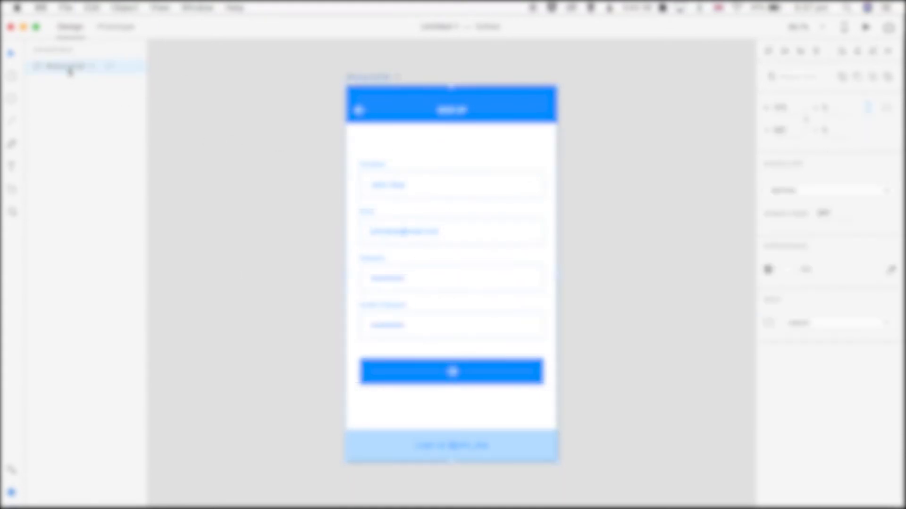
pyautogui.press('super+d')
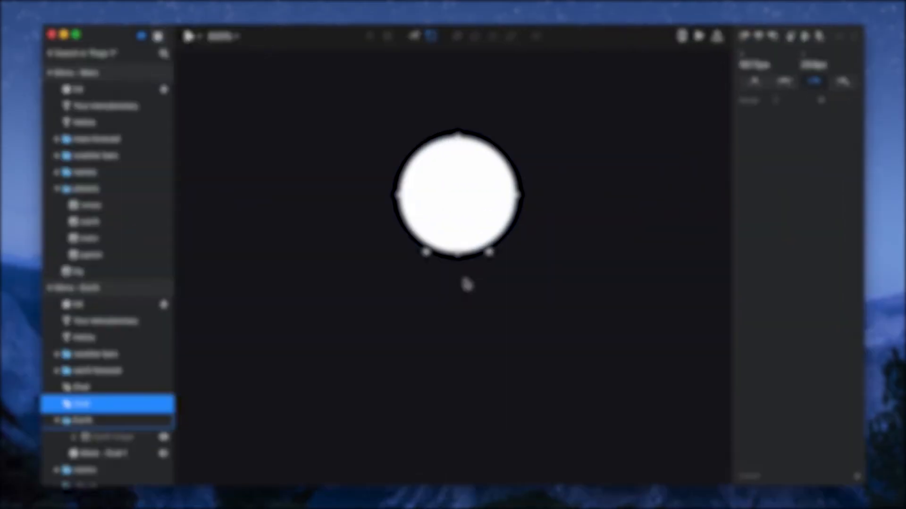
pyautogui.moveTo(465, 249); pyautogui.dragTo(467, 285)
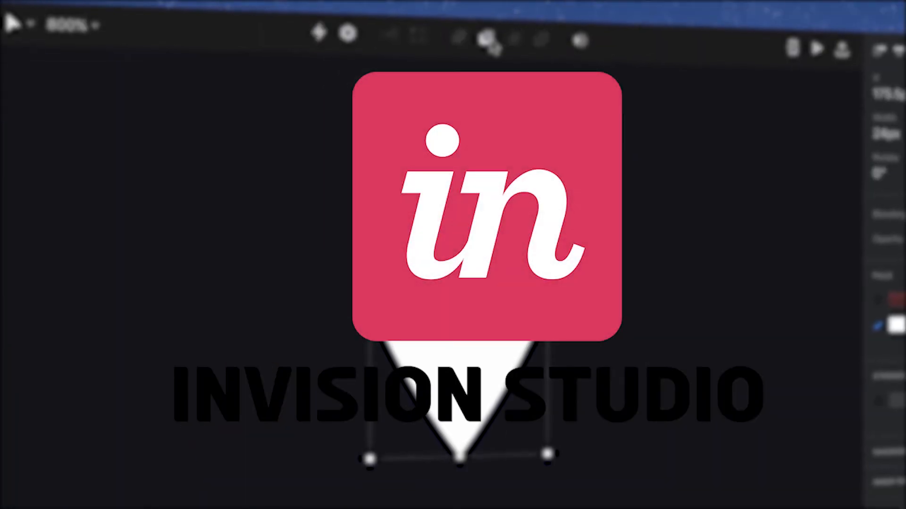
pyautogui.click(488, 42)
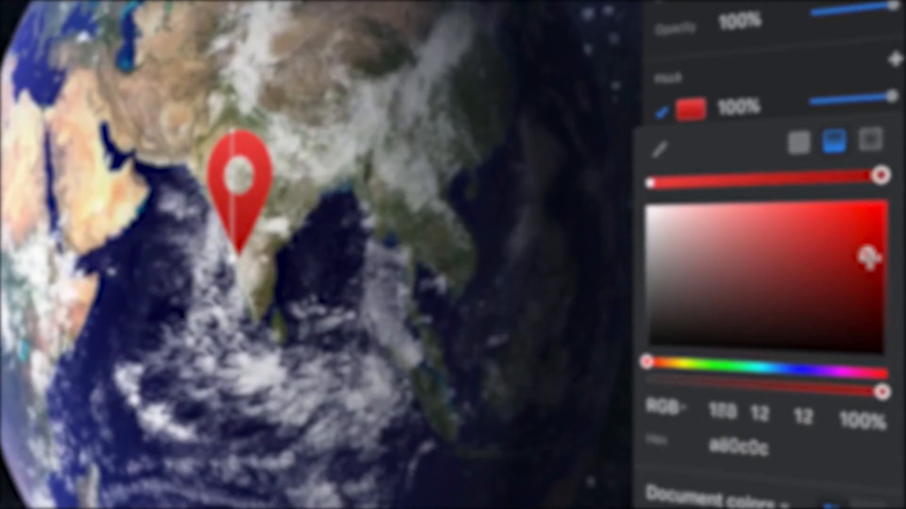
pyautogui.moveTo(863, 253)
pyautogui.mouseDown()
pyautogui.moveTo(859, 265)
pyautogui.moveTo(860, 257)
pyautogui.mouseUp()
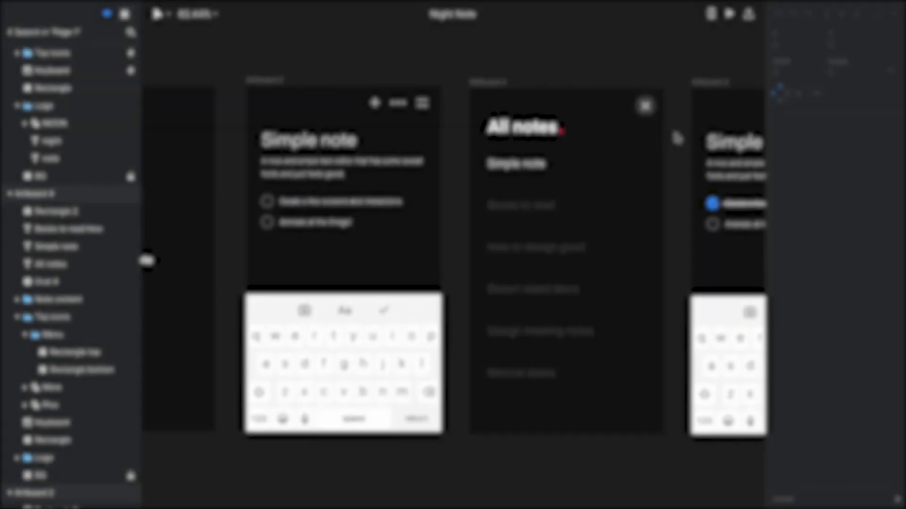
# Link the close icon on the All notes artboard to the Simple note artboard with a Push Right transition and preview the interaction
pyautogui.click(645, 105)
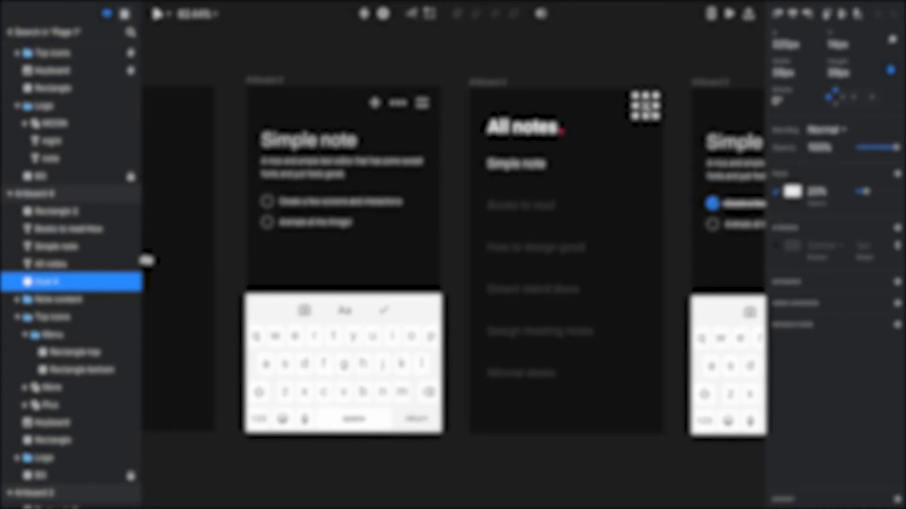
pyautogui.moveTo(648, 132); pyautogui.dragTo(425, 383)
pyautogui.scroll(-3, 499, 397)
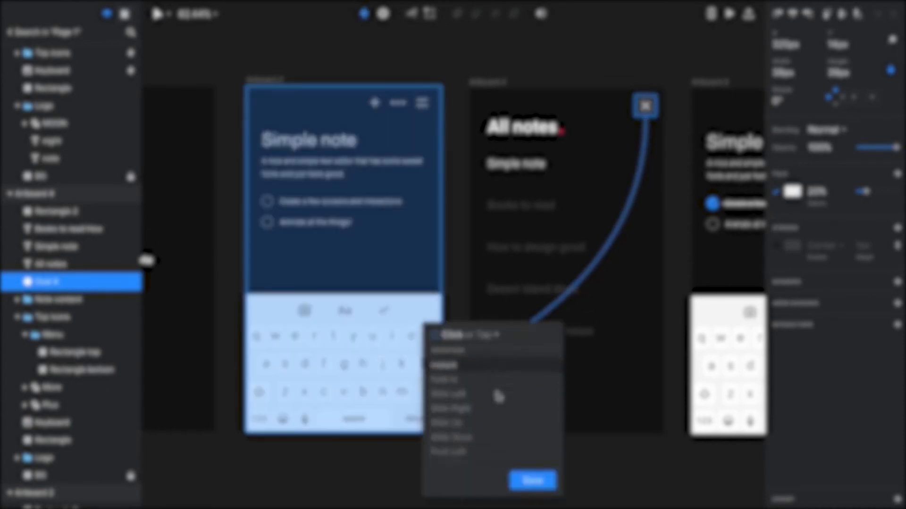
pyautogui.click(470, 430)
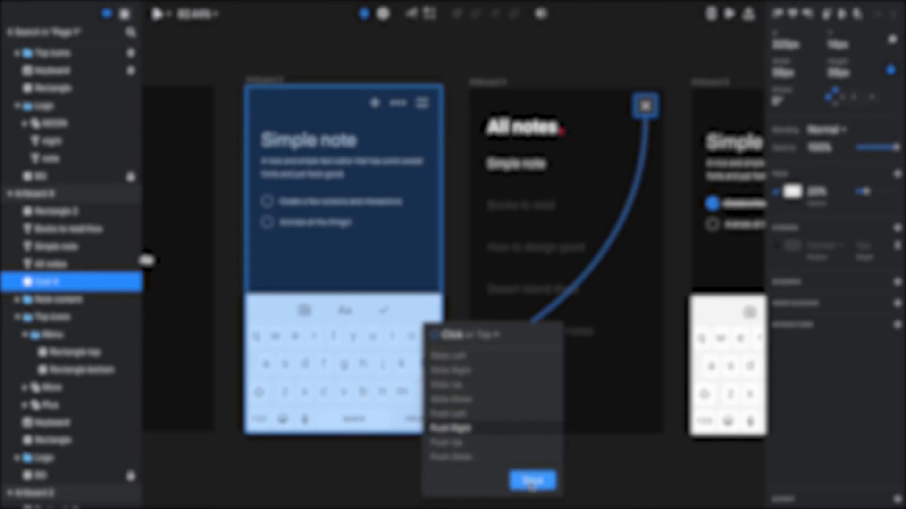
pyautogui.click(531, 482)
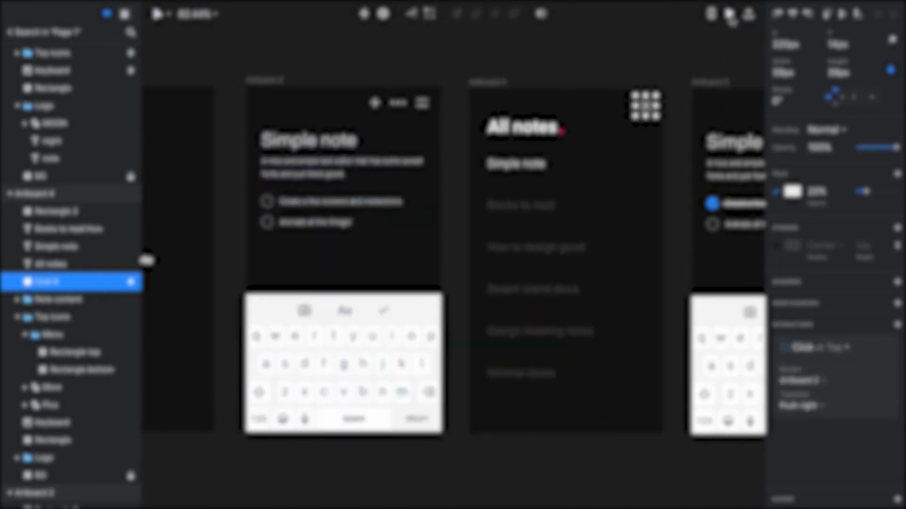
pyautogui.click(731, 17)
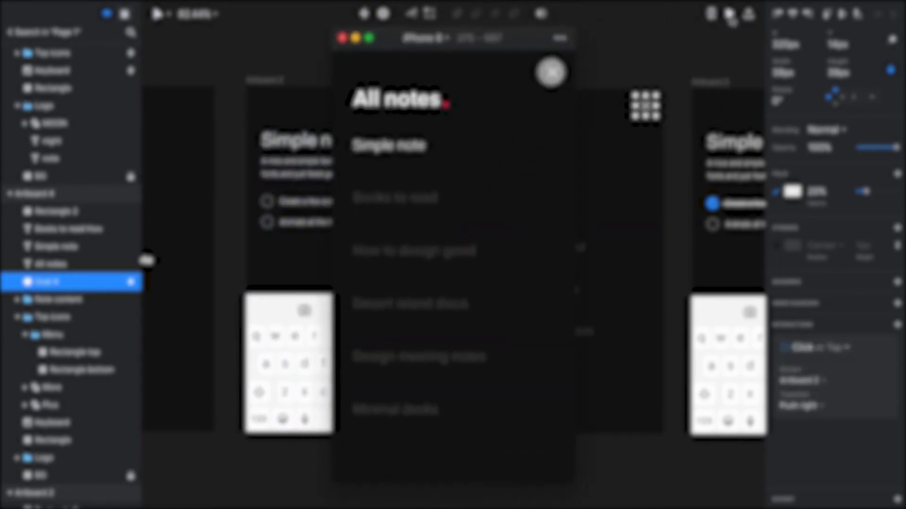
pyautogui.click(550, 72)
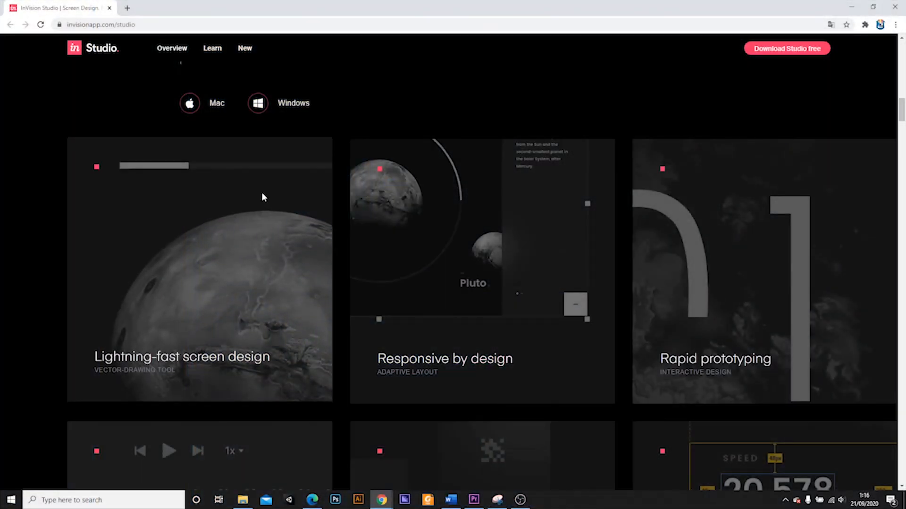
# Review the Screen design headline and the feature overview on the InVision Studio web page
pyautogui.scroll(4, 263, 197)
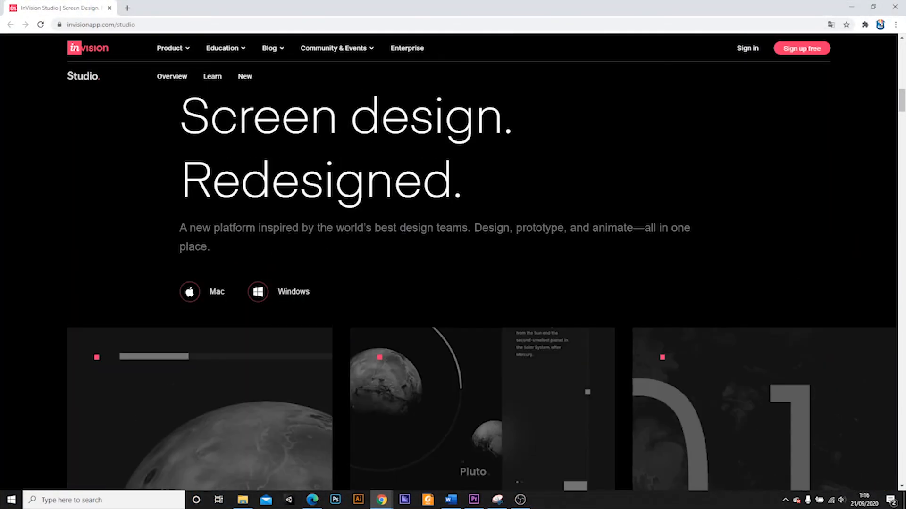
pyautogui.moveTo(180, 113); pyautogui.dragTo(467, 190)
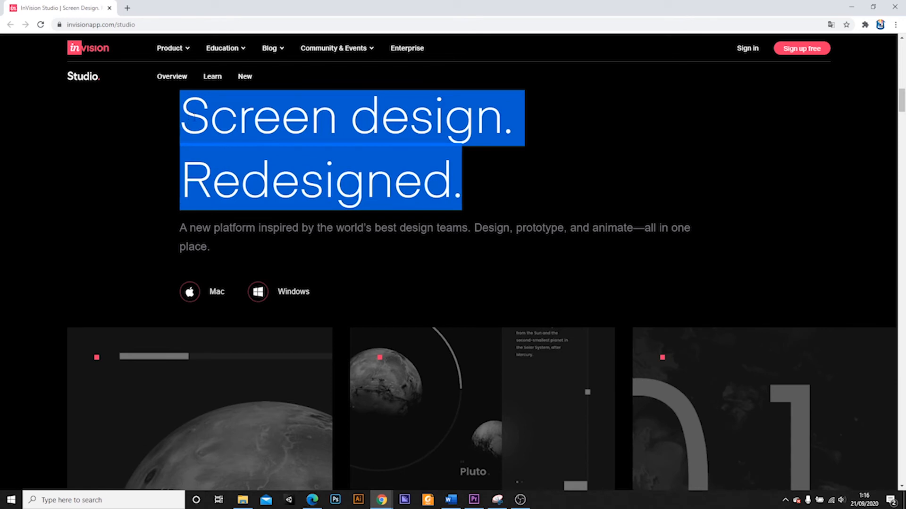
pyautogui.click(227, 170)
pyautogui.scroll(-5, 227, 167)
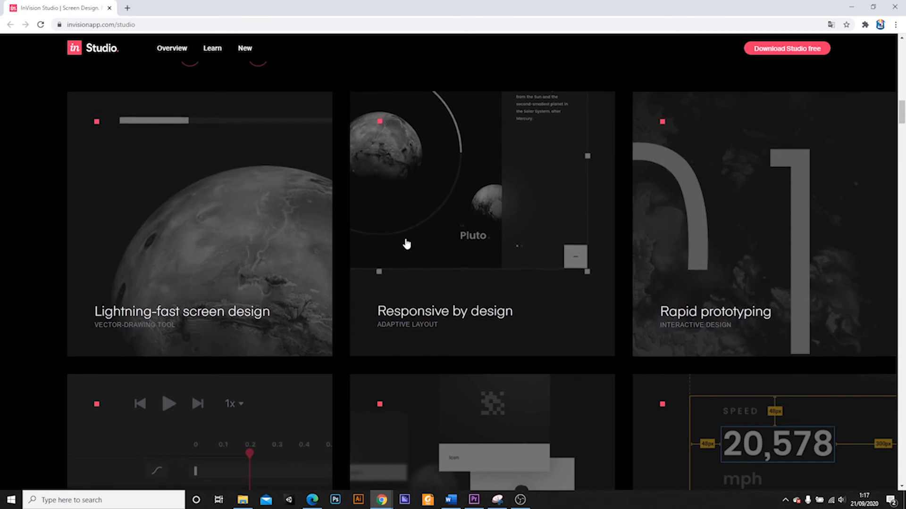
pyautogui.scroll(-4, 401, 240)
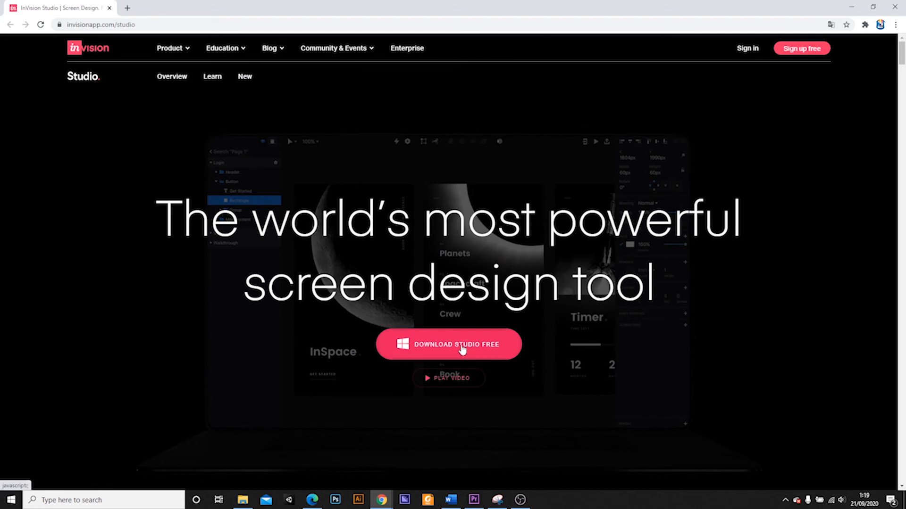
# Download the free InVision Studio installer for Windows from the InVision website
pyautogui.click(458, 343)
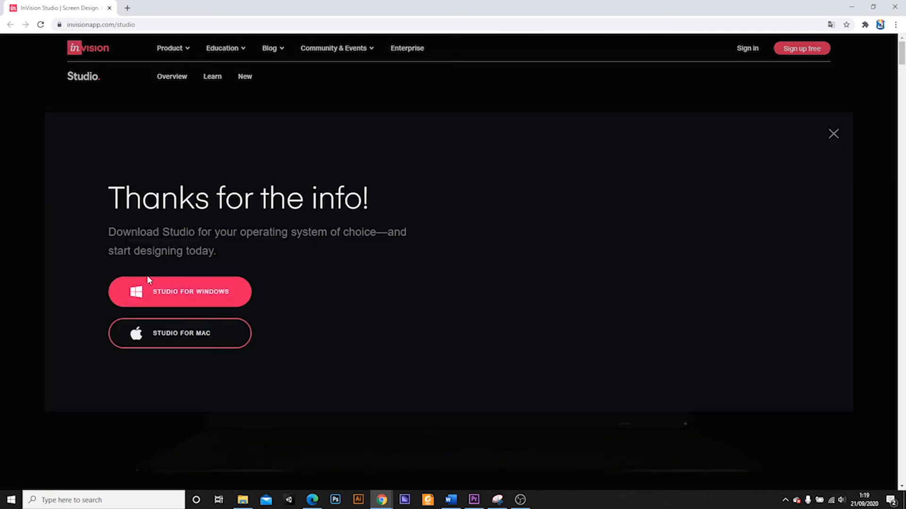
pyautogui.click(215, 293)
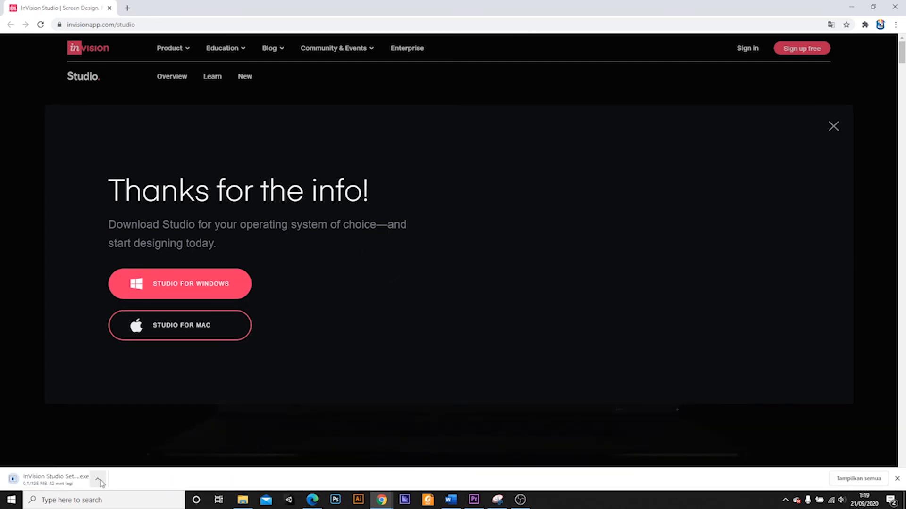
pyautogui.click(99, 481)
pyautogui.click(121, 465)
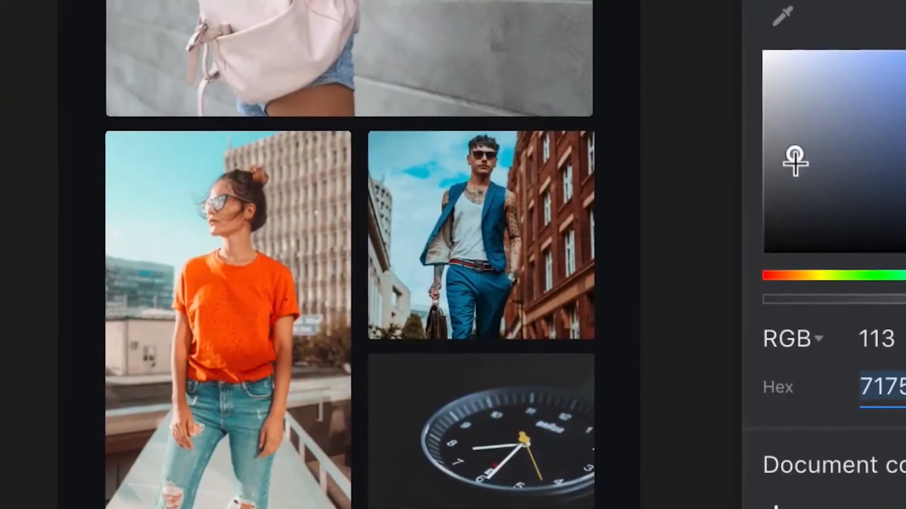
pyautogui.moveTo(794, 162); pyautogui.dragTo(843, 235)
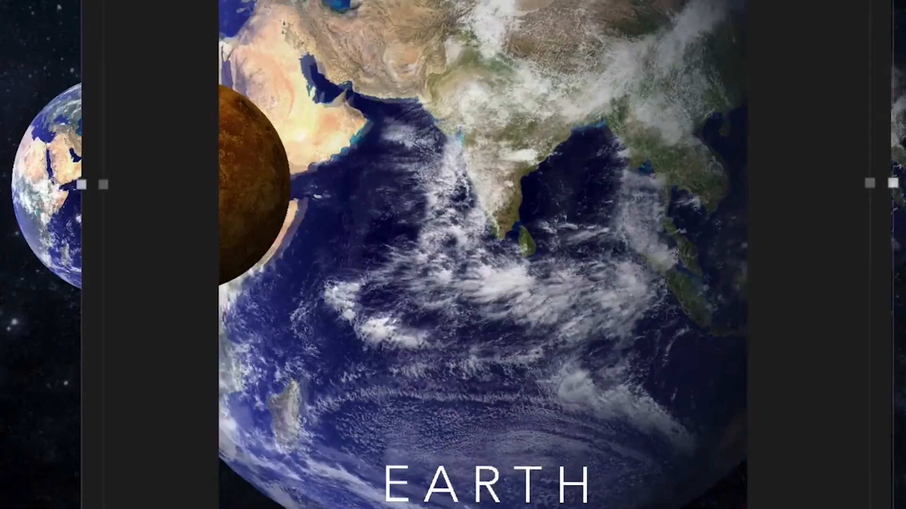
pyautogui.moveTo(893, 0); pyautogui.dragTo(653, 23)
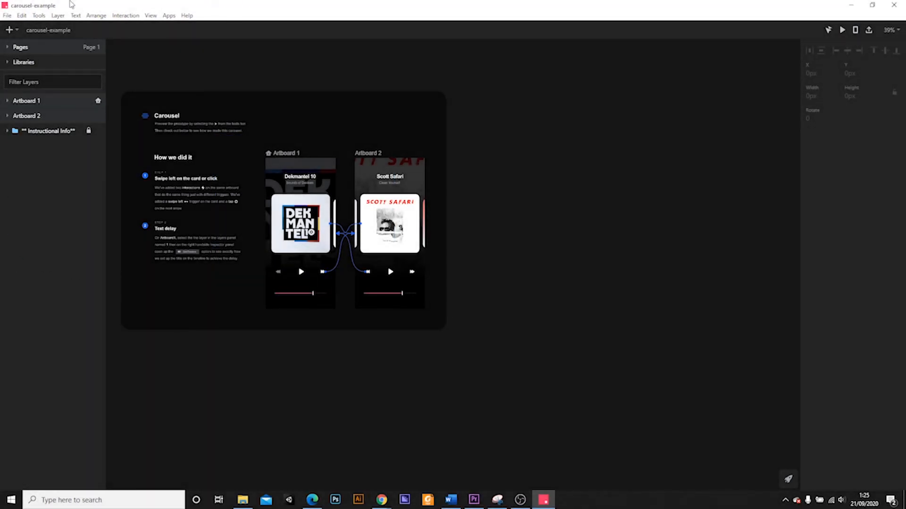
# Open the Studio Tour in InVision Studio and step through the quick tour past the Home Artboard page
pyautogui.click(187, 17)
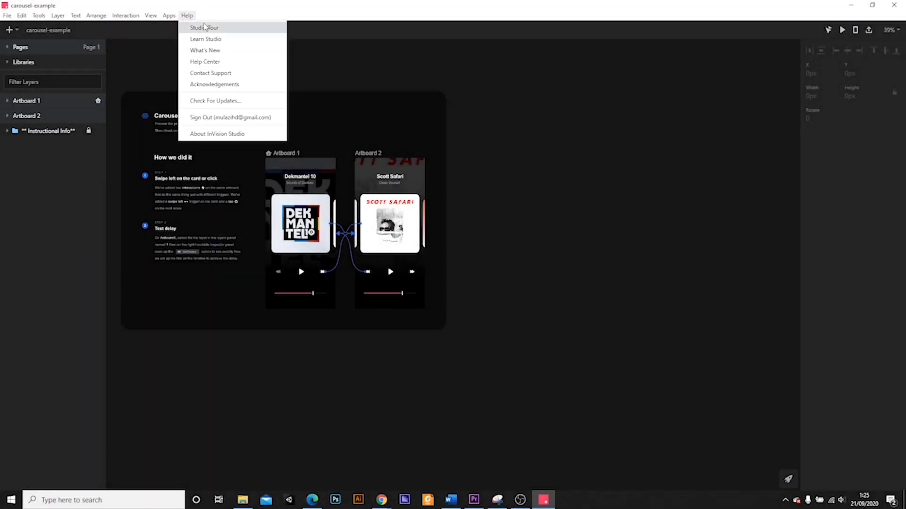
pyautogui.click(198, 29)
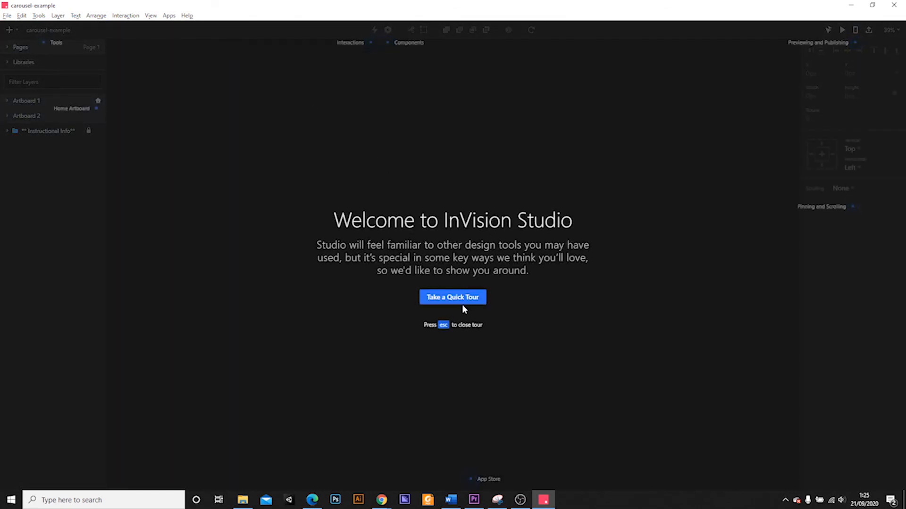
pyautogui.click(462, 302)
pyautogui.click(454, 339)
pyautogui.click(467, 346)
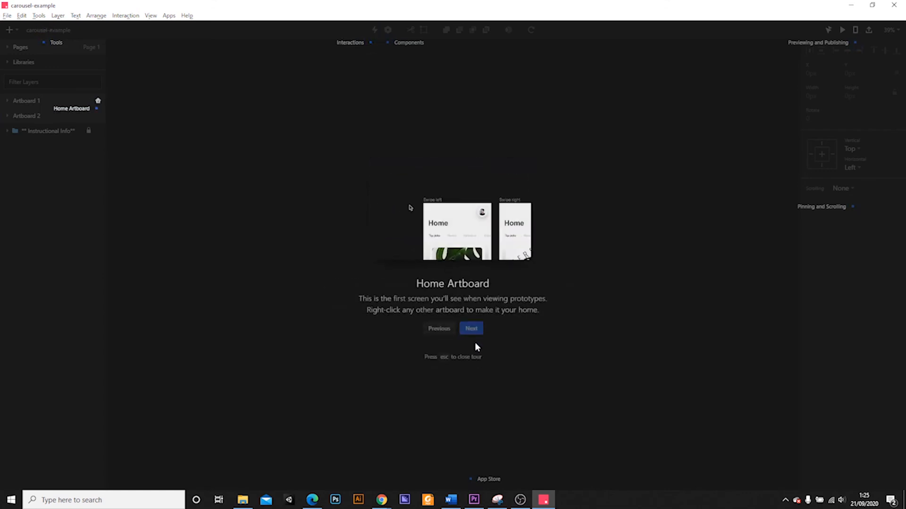
pyautogui.click(472, 333)
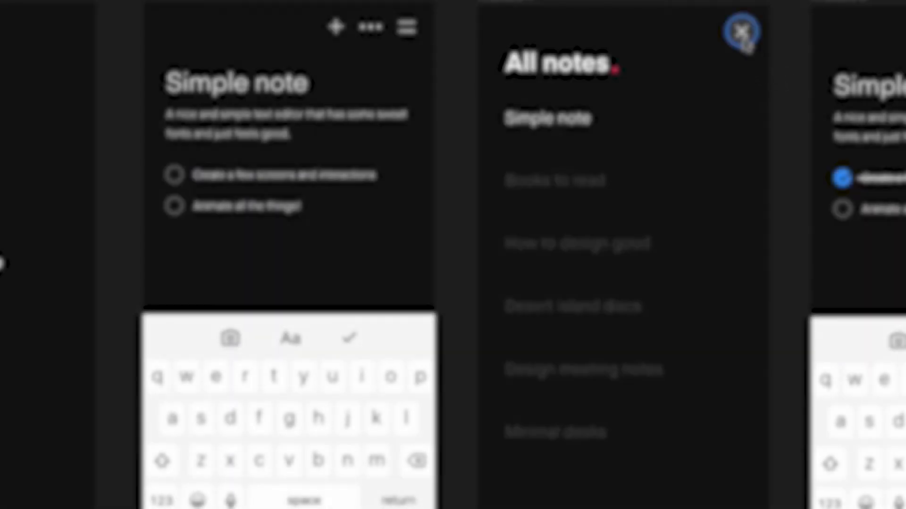
# Draw an interaction from the All notes close icon to the Simple note artboard and browse the transition presets
pyautogui.moveTo(749, 47); pyautogui.dragTo(410, 445)
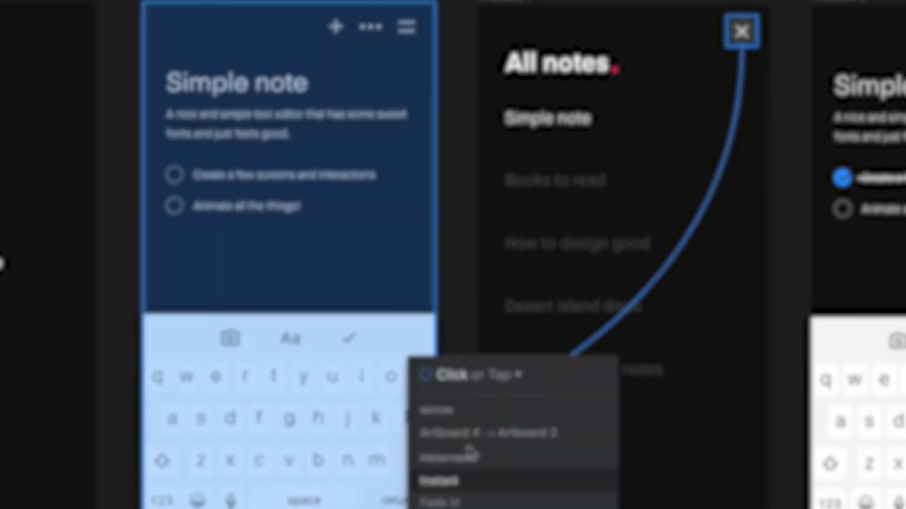
pyautogui.scroll(-5, 516, 465)
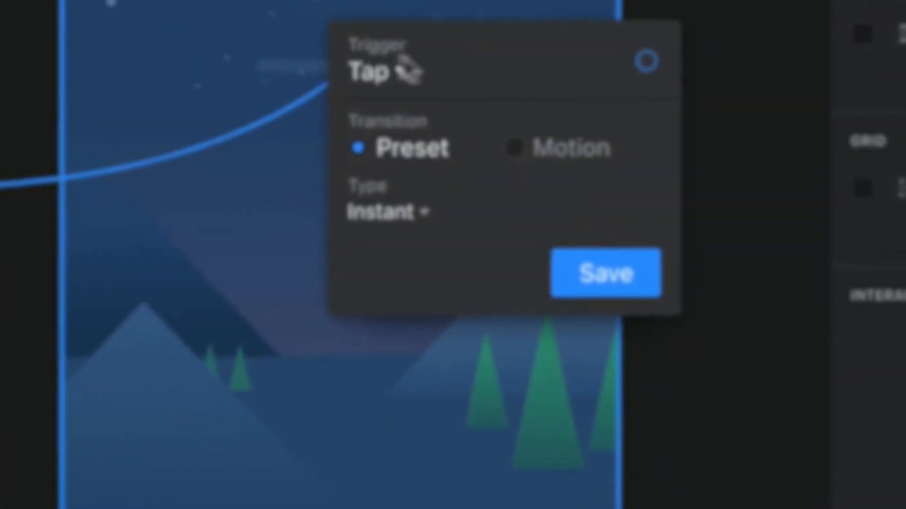
# Switch the tap interaction between the landscape artboards to a Motion transition and select a linked layer
pyautogui.click(534, 150)
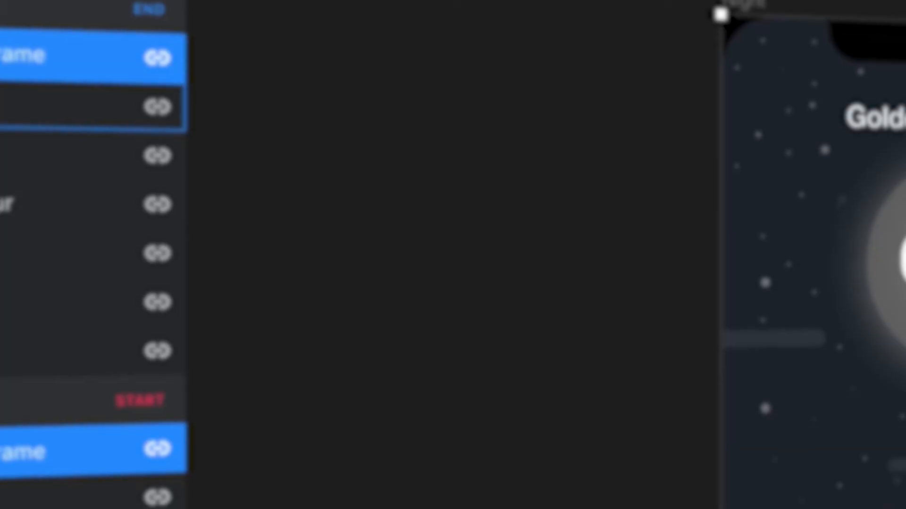
pyautogui.click(4, 105)
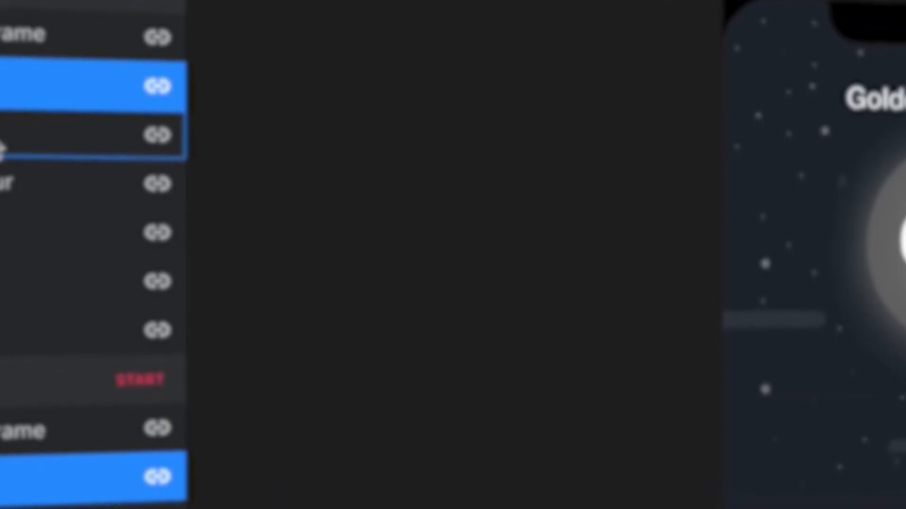